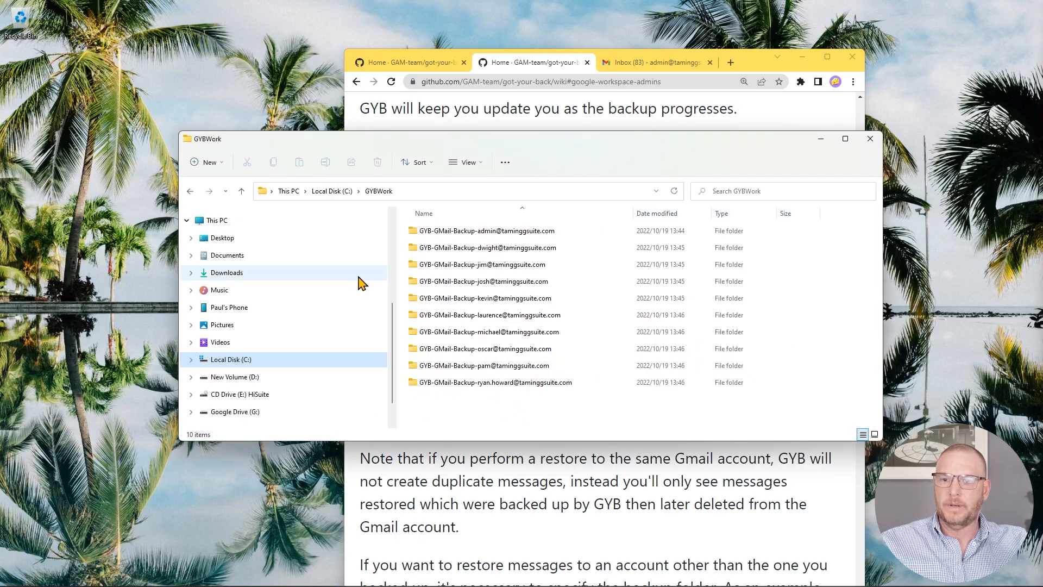
# Step: Examine the per-account Gmail backup folders inside the GYBWork folder, including the admin account's folder
pyautogui.moveTo(521, 155); pyautogui.dragTo(490, 95)
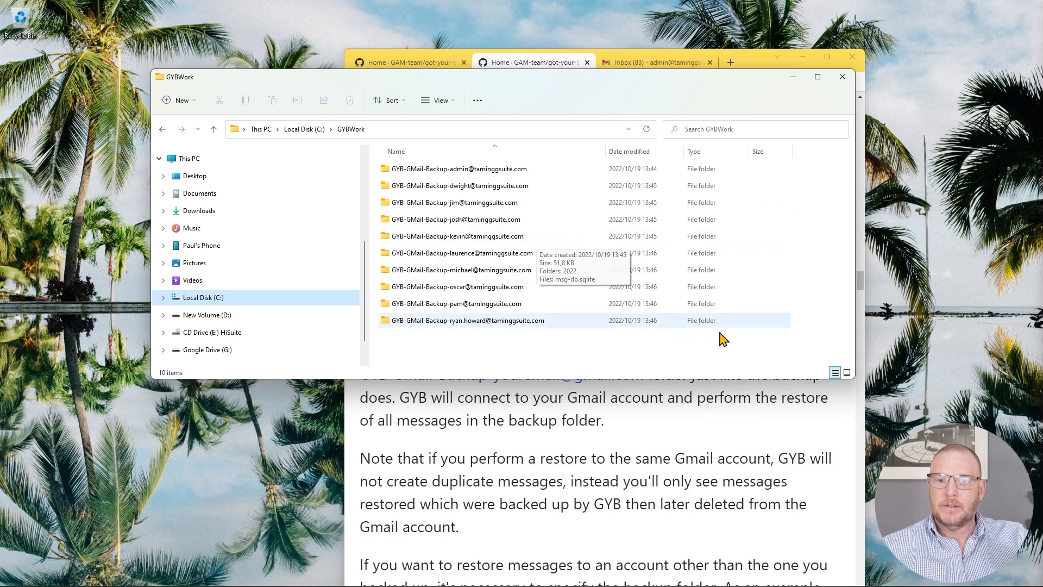
pyautogui.moveTo(674, 328); pyautogui.dragTo(408, 166)
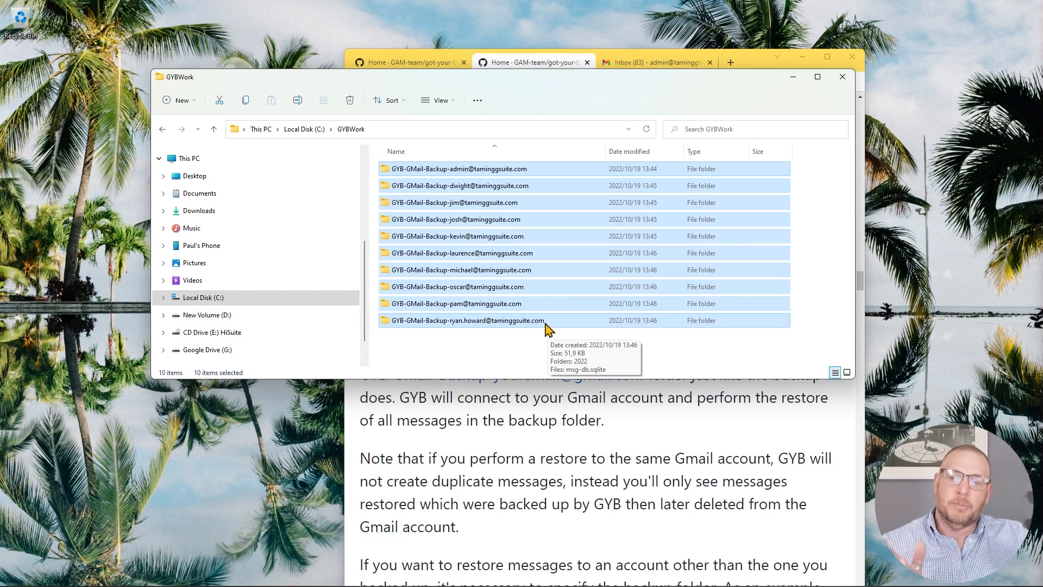
pyautogui.click(550, 342)
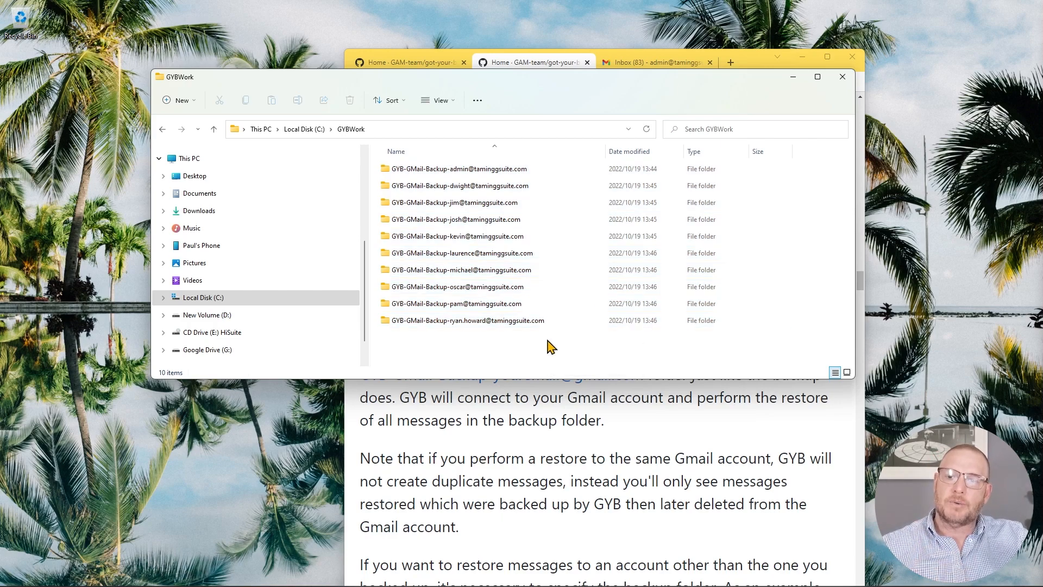
pyautogui.click(484, 168)
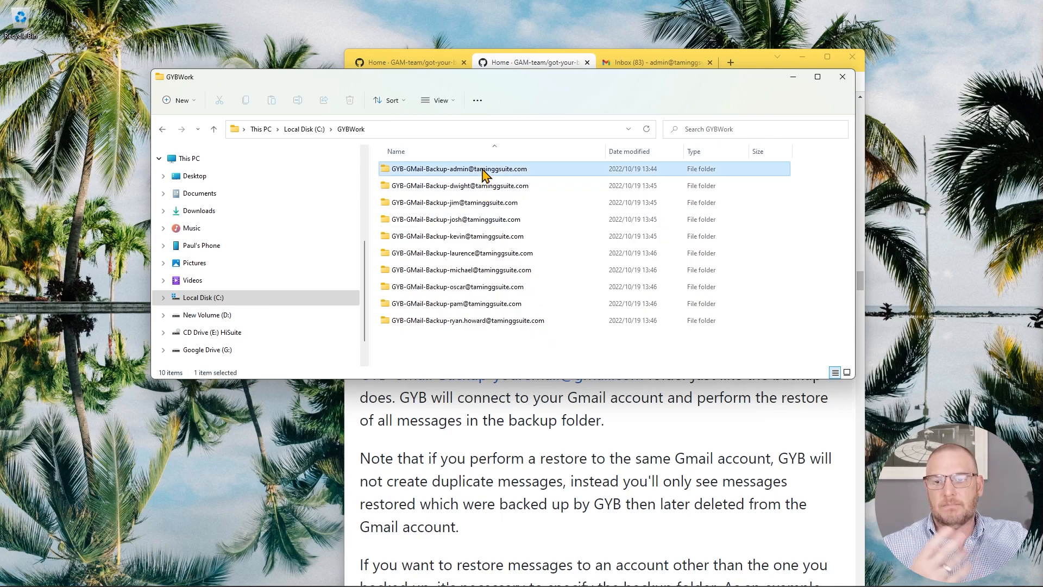
pyautogui.click(347, 130)
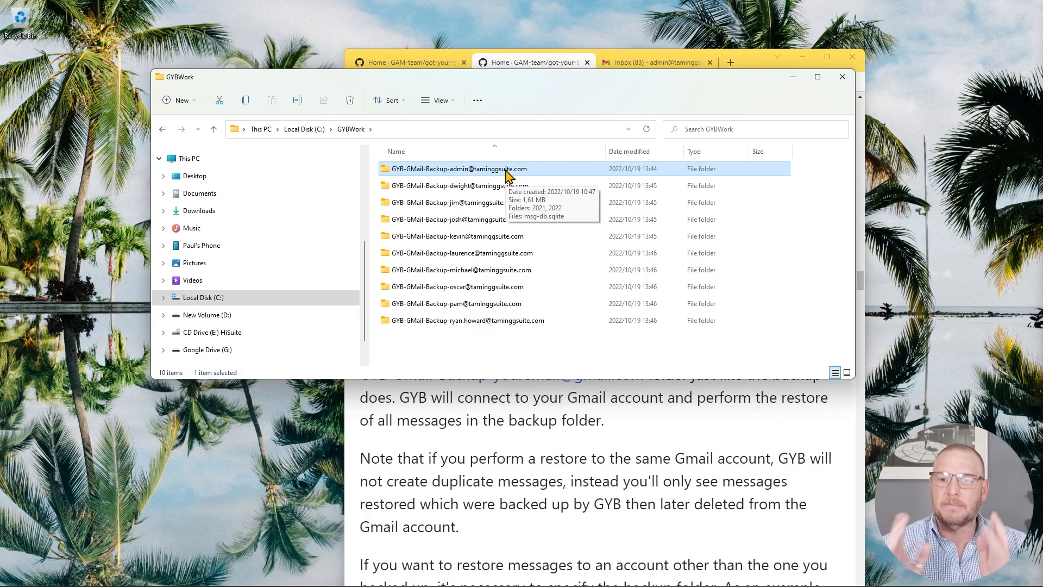
# Step: Switch to the GYB wiki in Chrome and read the basic restore command and its local folder path "c:\my_gmail_backup"
pyautogui.click(672, 407)
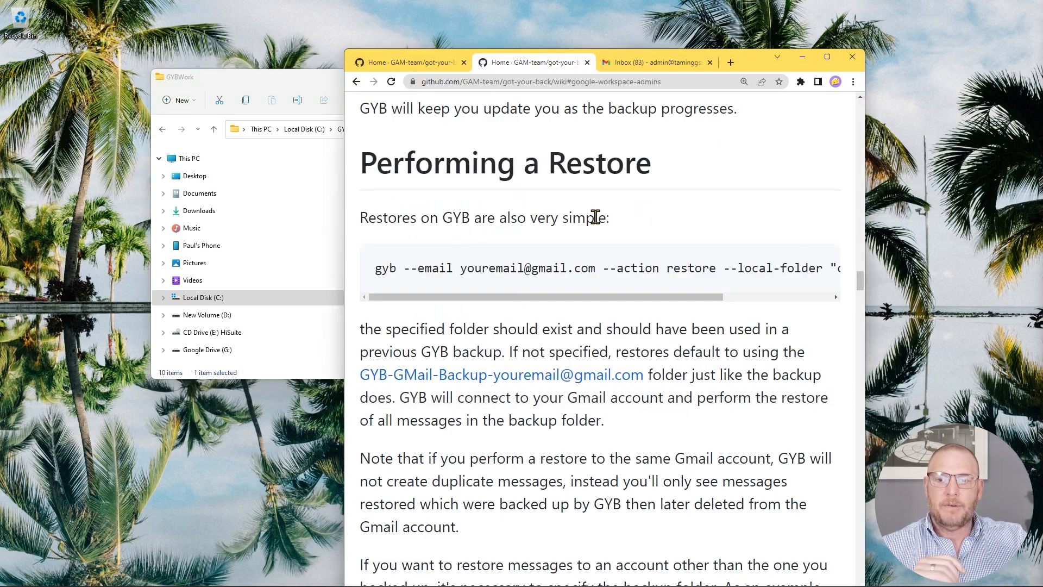
pyautogui.click(826, 56)
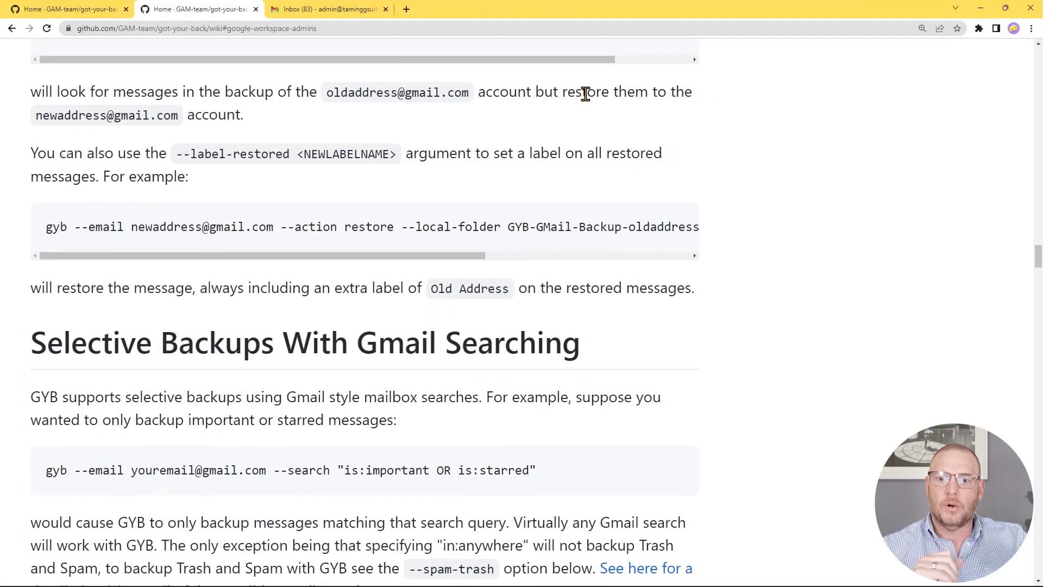
pyautogui.scroll(-2, 349, 182)
pyautogui.scroll(8, 349, 182)
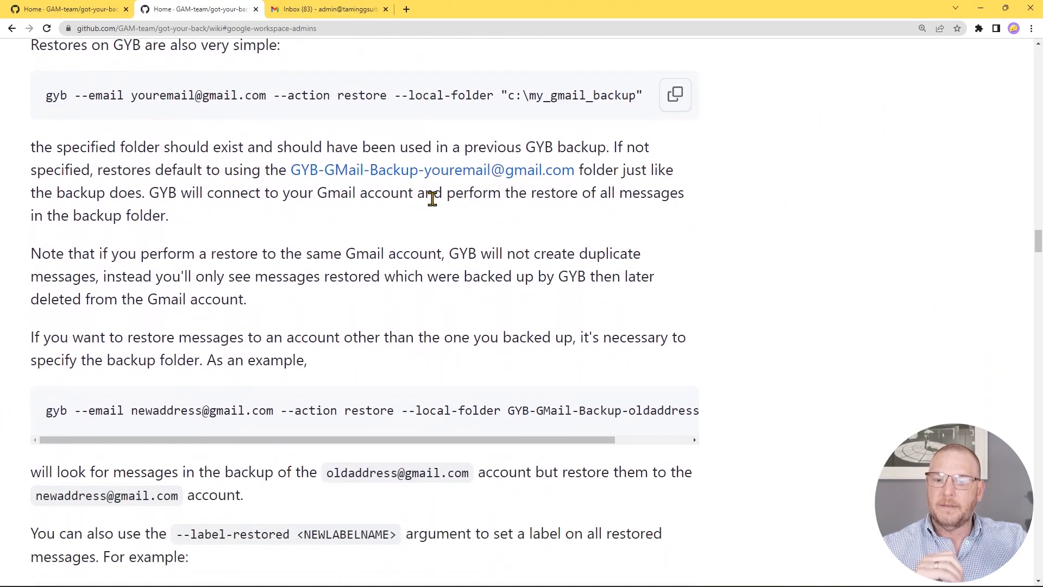
pyautogui.moveTo(46, 95); pyautogui.dragTo(489, 109)
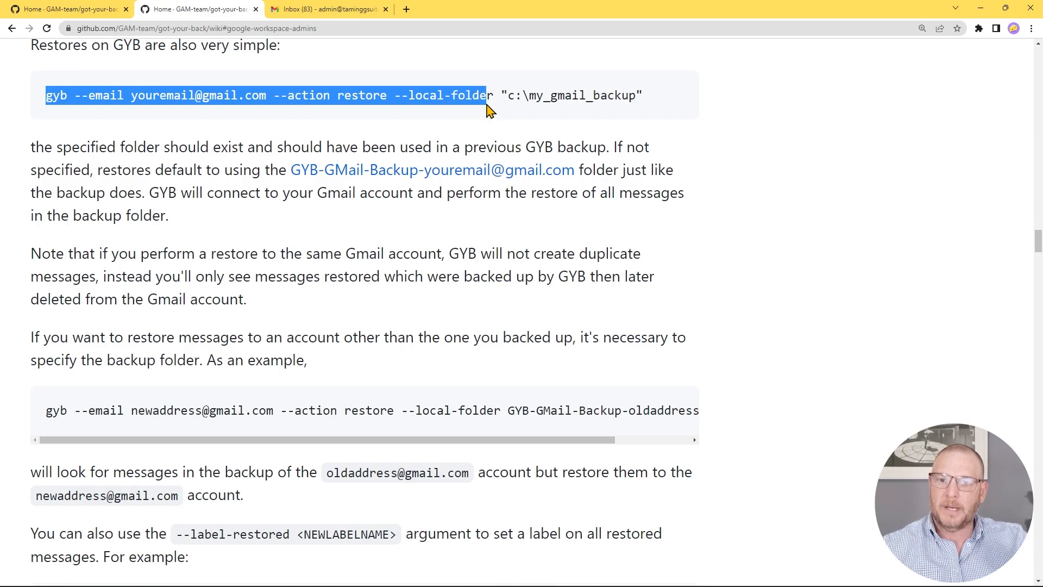
pyautogui.click(540, 96)
pyautogui.moveTo(507, 96); pyautogui.dragTo(634, 94)
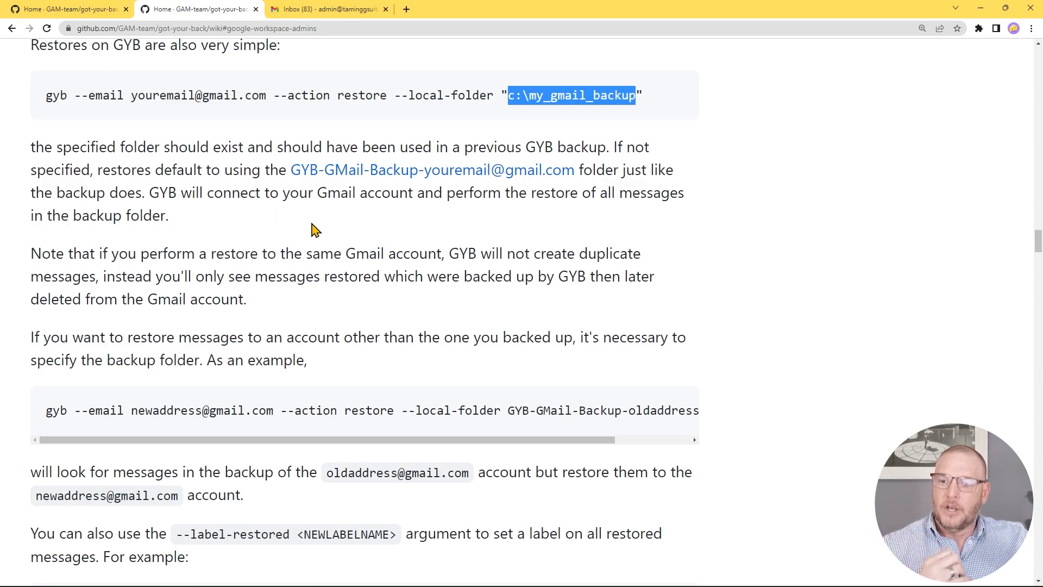
# Step: Review the wiki's example for restoring to a different account and copy that full gyb restore command
pyautogui.scroll(-1, 207, 189)
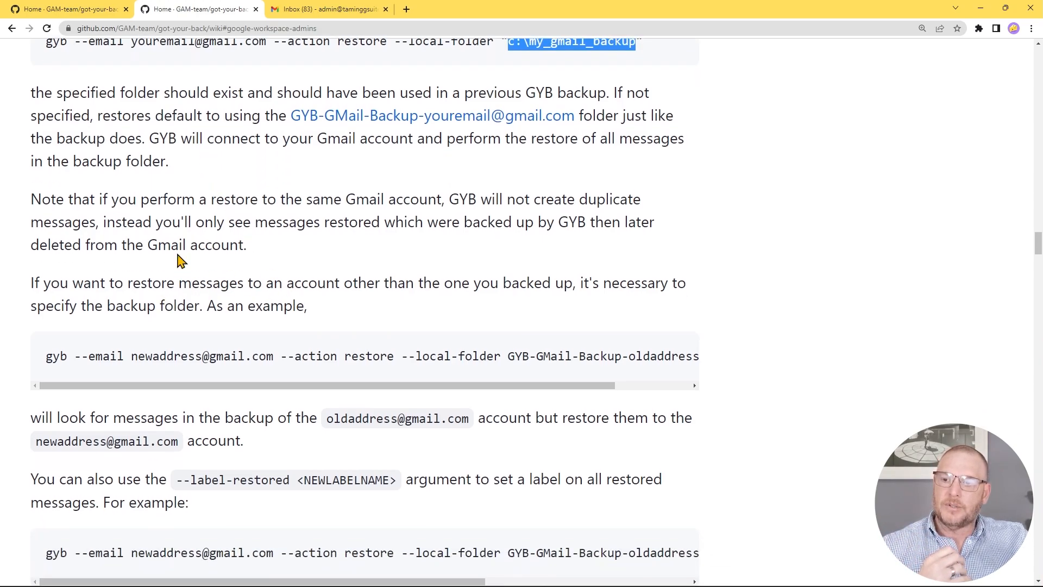
pyautogui.scroll(-2, 183, 259)
pyautogui.moveTo(47, 249); pyautogui.dragTo(685, 262)
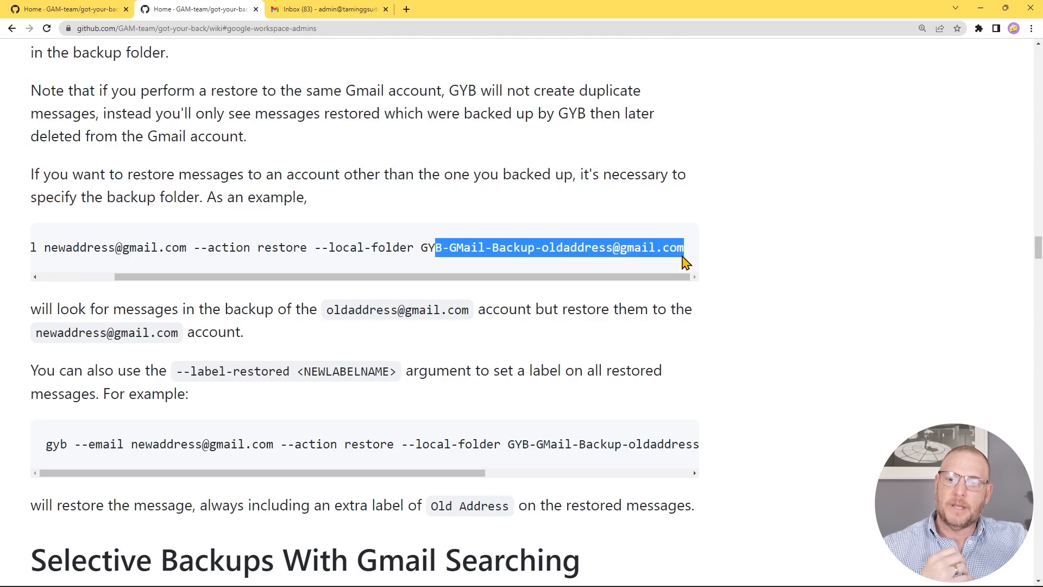
pyautogui.click(567, 287)
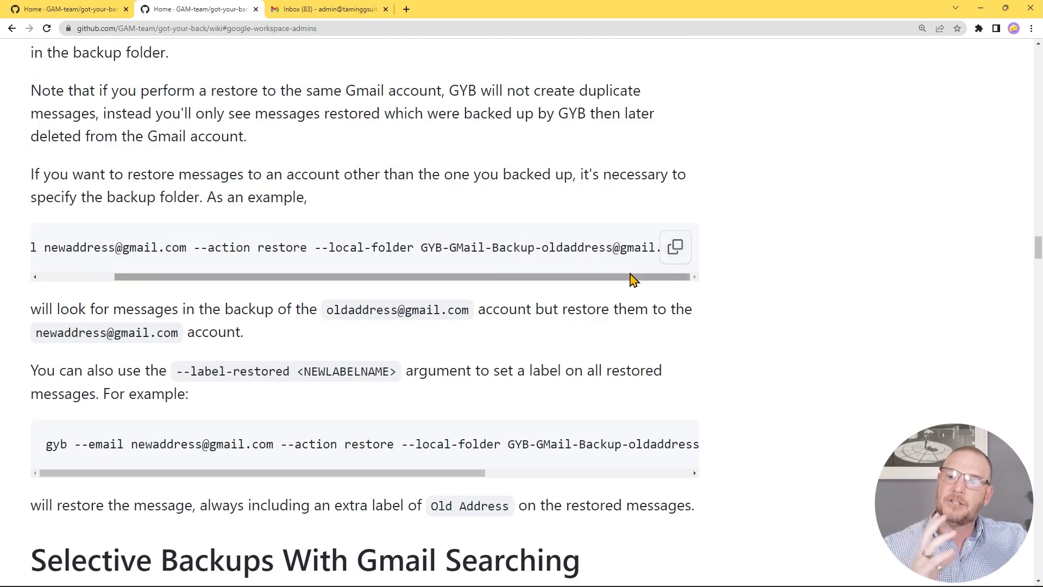
pyautogui.click(64, 277)
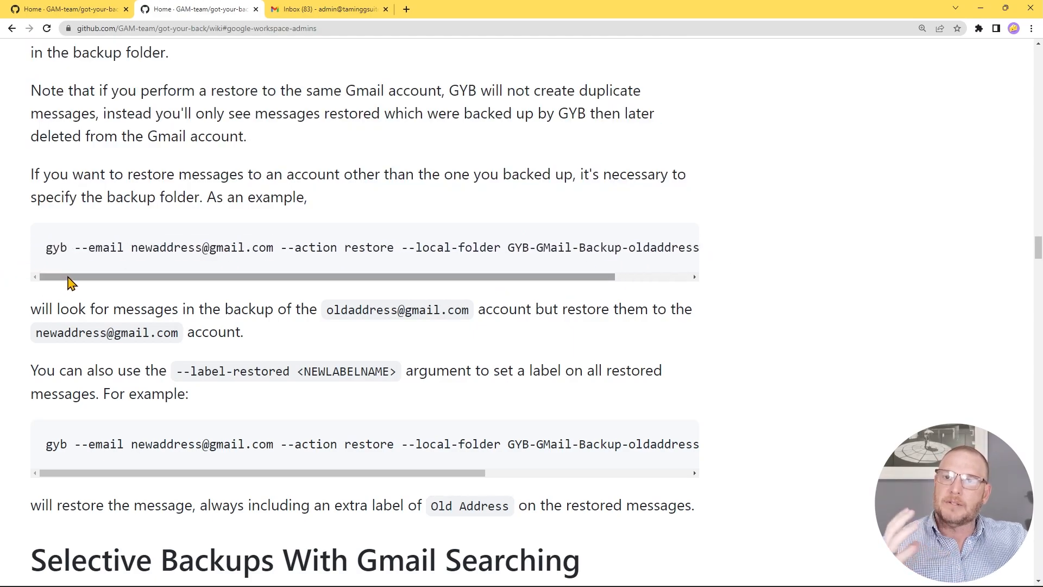
pyautogui.moveTo(132, 244); pyautogui.dragTo(274, 242)
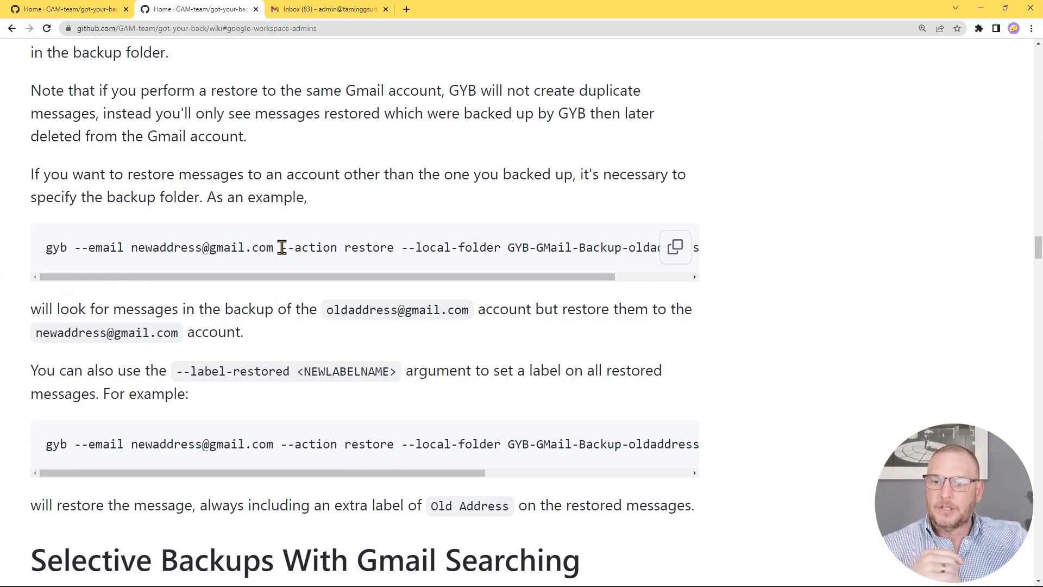
pyautogui.tripleClick(280, 247)
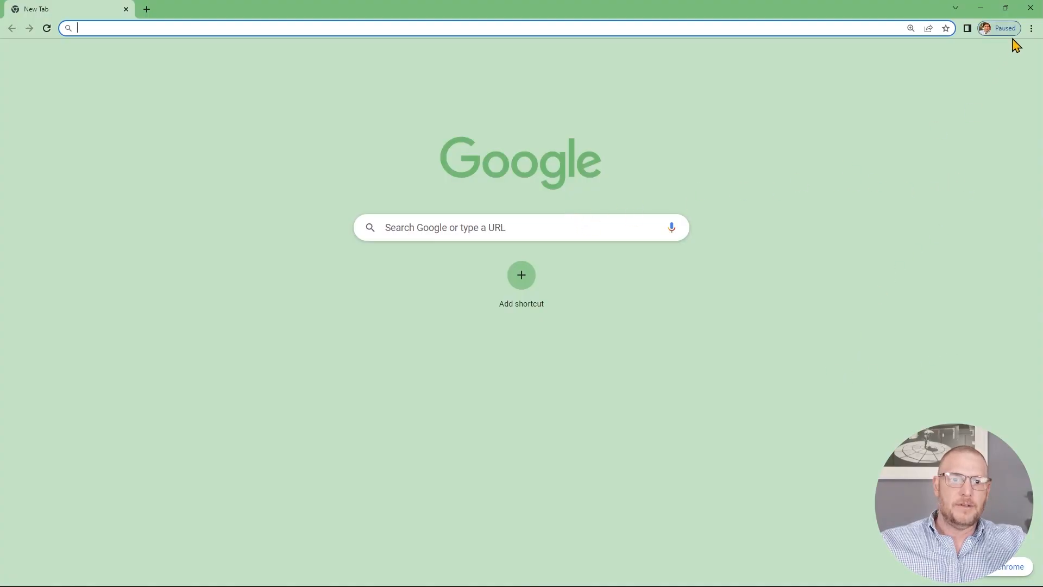
# Step: Copy the target user's email address from their Gmail account and replace the new-address placeholder in the Notepad command with it
pyautogui.click(924, 58)
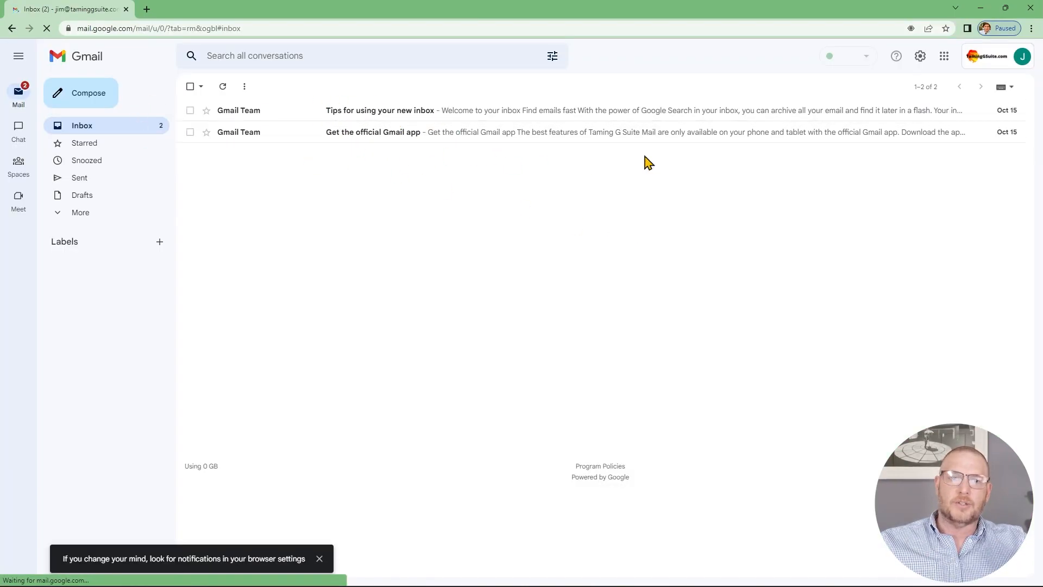
pyautogui.click(1023, 57)
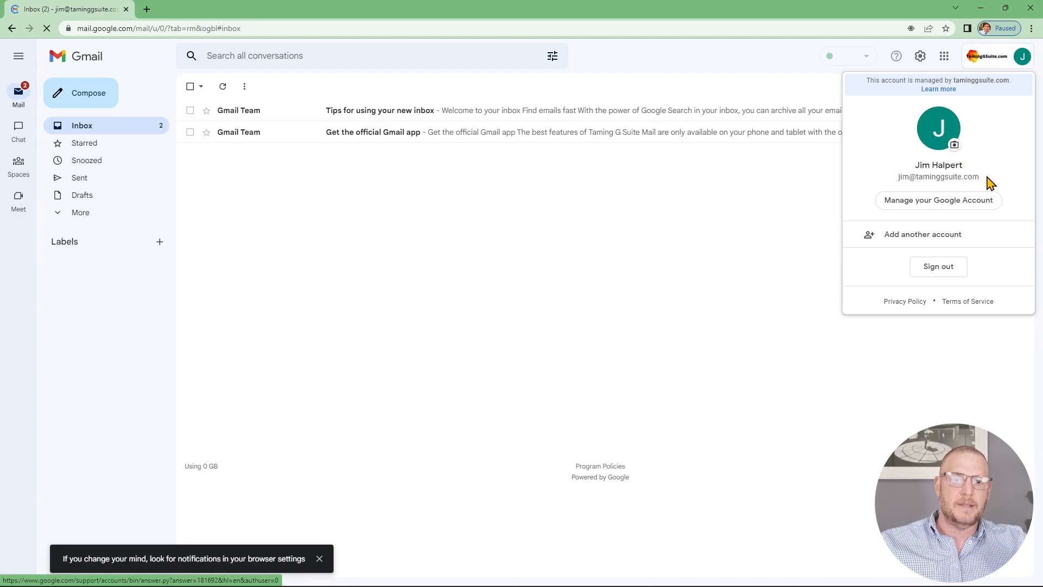
pyautogui.moveTo(986, 178); pyautogui.dragTo(901, 188)
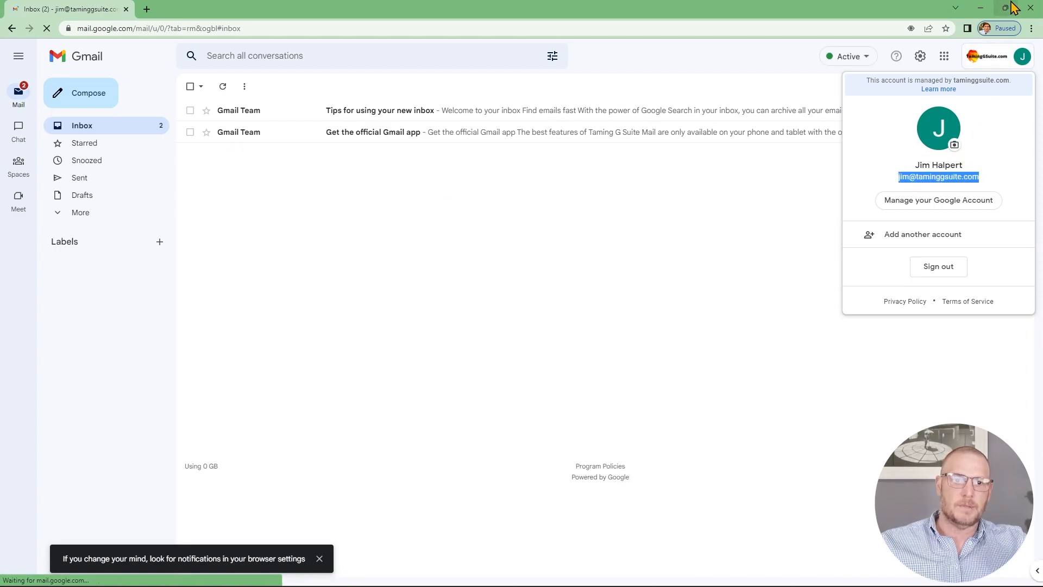
pyautogui.click(980, 9)
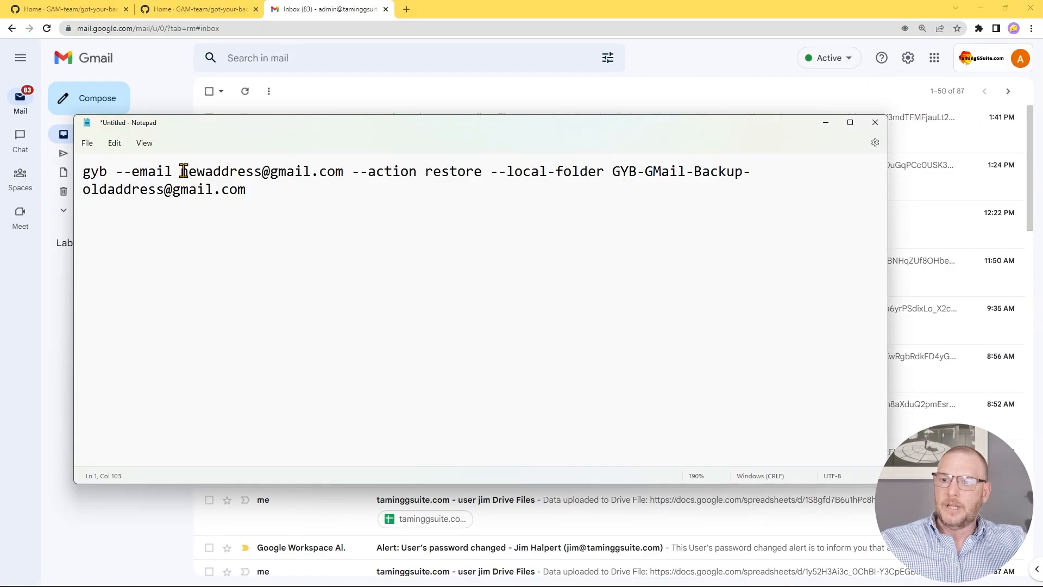
pyautogui.moveTo(181, 171); pyautogui.dragTo(334, 169)
pyautogui.hotkey('ctrl', 'v')
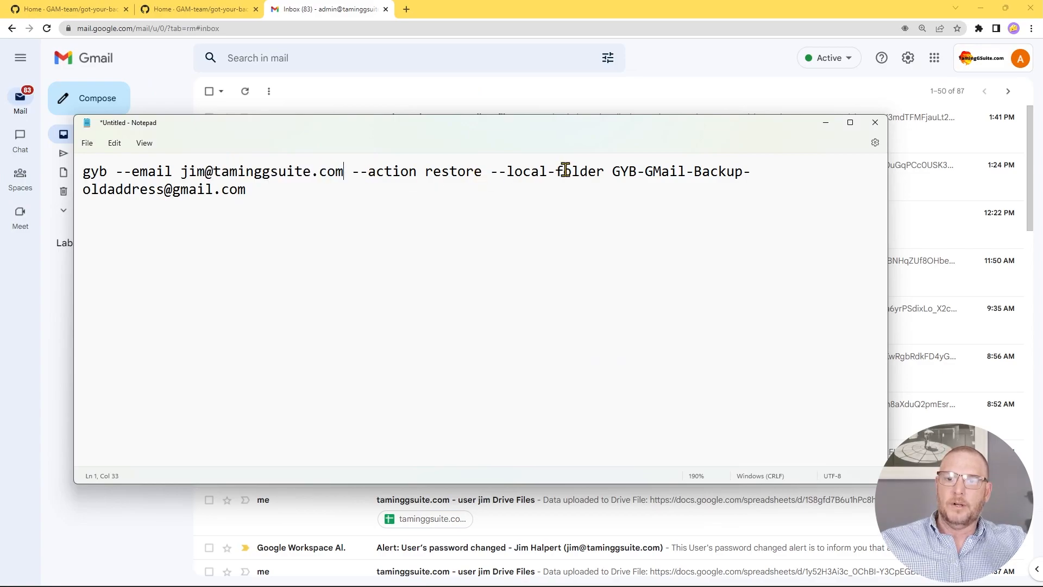
# Step: Copy the admin backup folder's name from GYBWork and replace the local folder placeholder in the Notepad command with it
pyautogui.moveTo(612, 170); pyautogui.dragTo(688, 168)
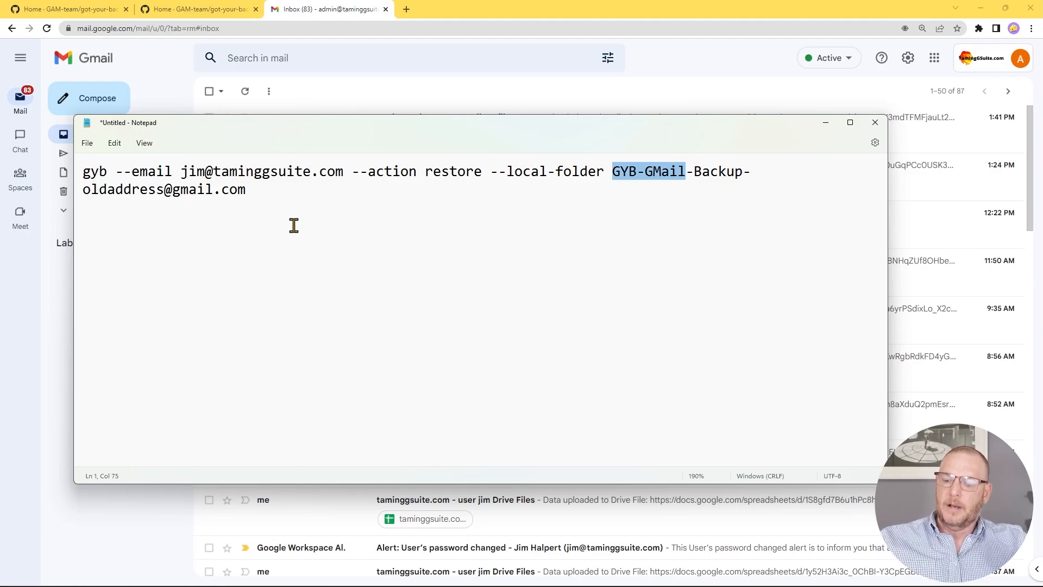
pyautogui.hotkey('alt', 'Tab')
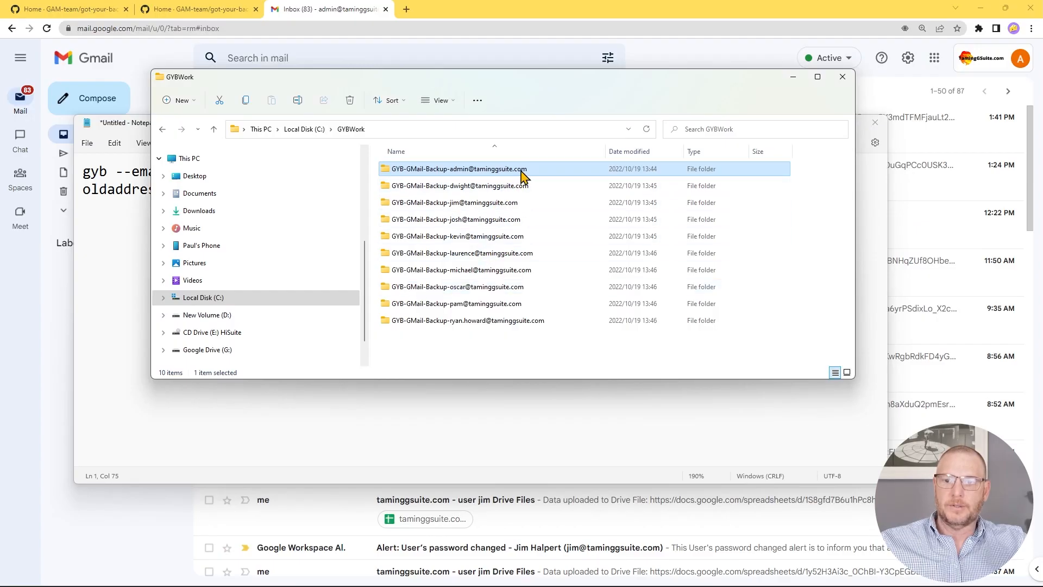
pyautogui.rightClick(482, 168)
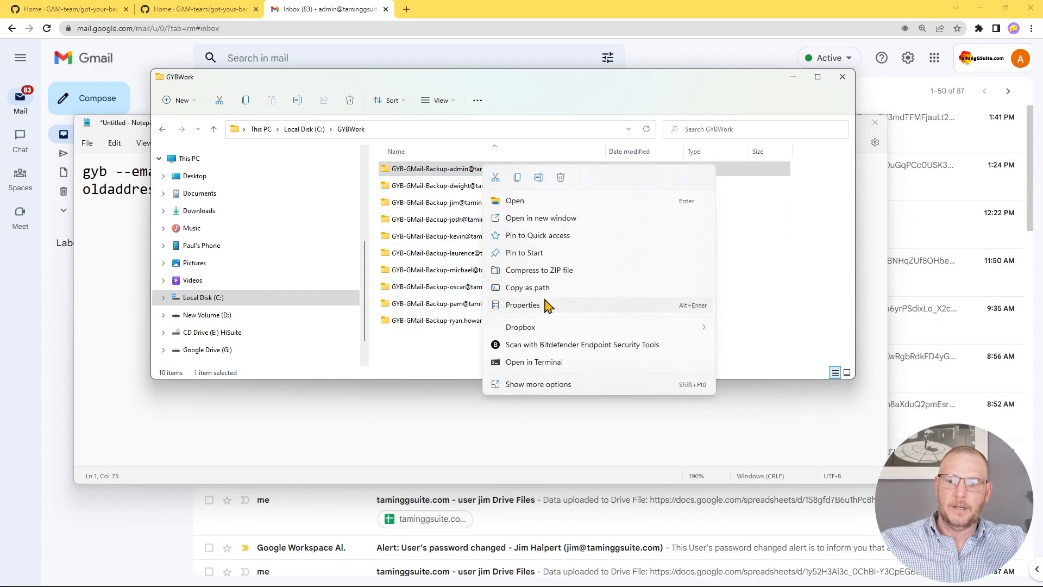
pyautogui.click(539, 177)
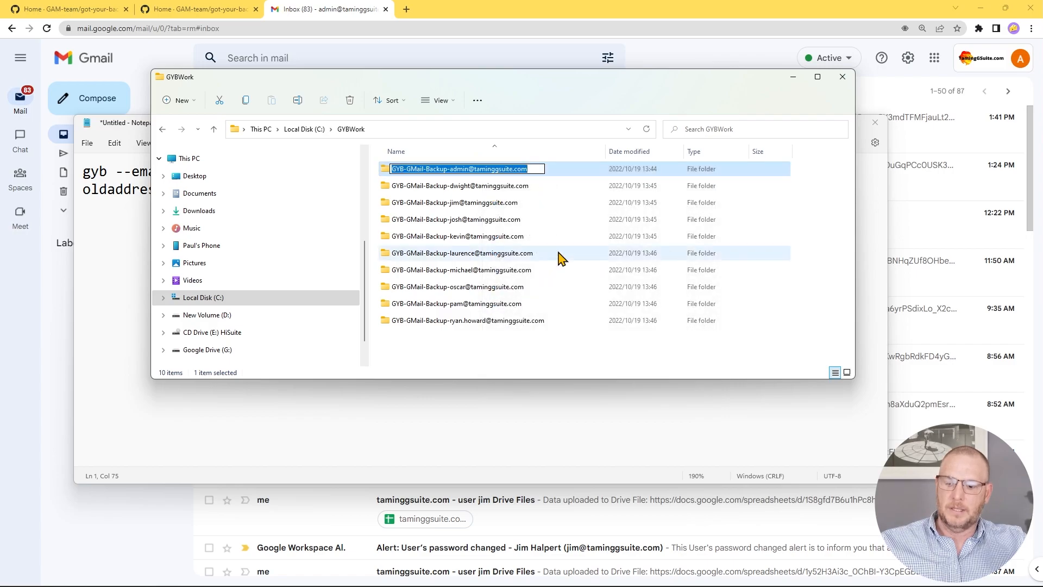
pyautogui.click(99, 189)
pyautogui.moveTo(615, 171); pyautogui.dragTo(626, 195)
pyautogui.hotkey('ctrl', 'v')
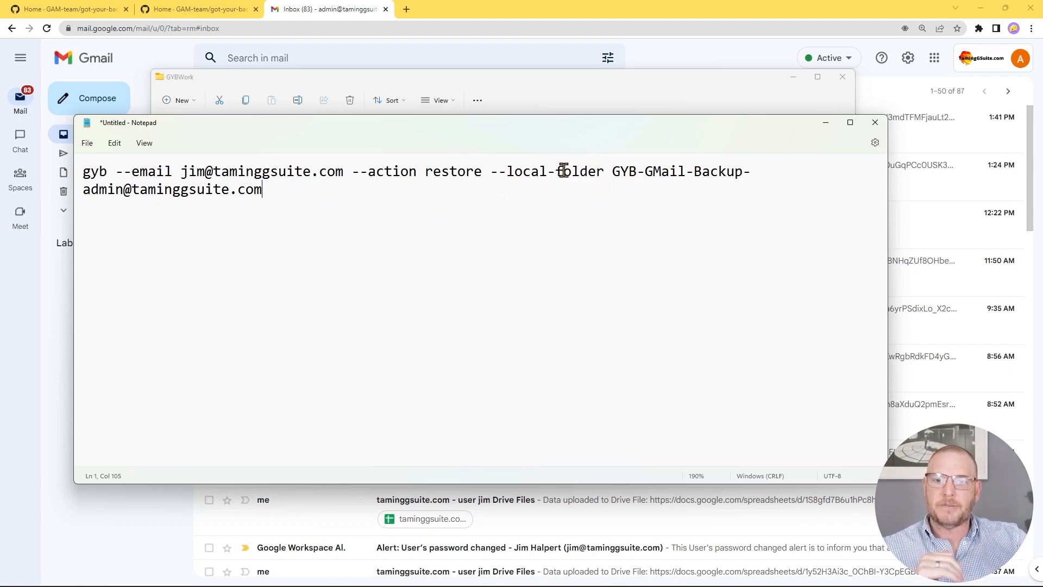
# Step: Copy the completed restore command from Notepad into the command prompt at C:\GYBWork and enlarge the terminal text
pyautogui.hotkey('ctrl', 'a')
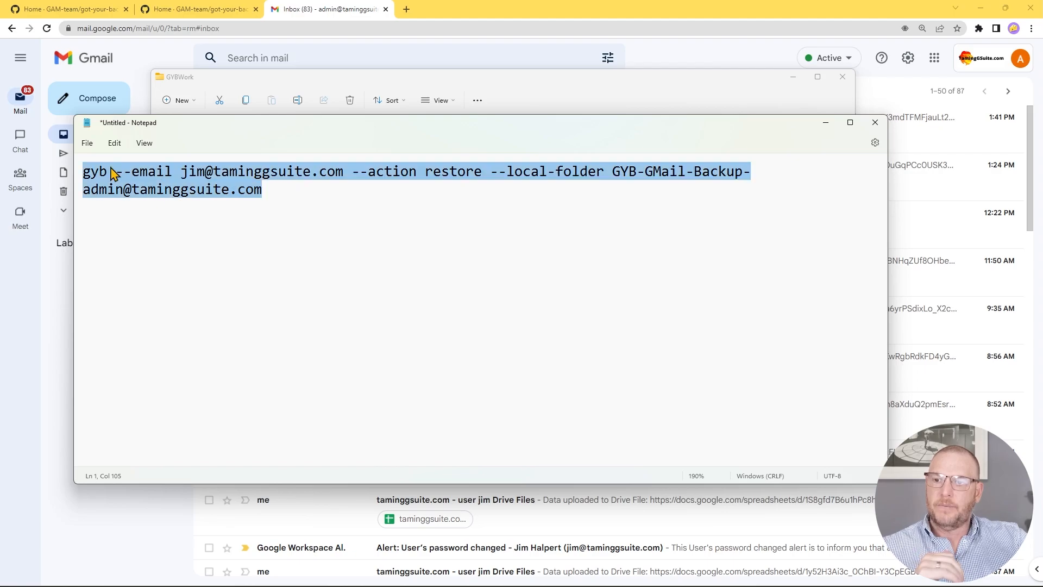
pyautogui.rightClick(111, 173)
pyautogui.click(142, 223)
pyautogui.hotkey('alt', 'Tab')
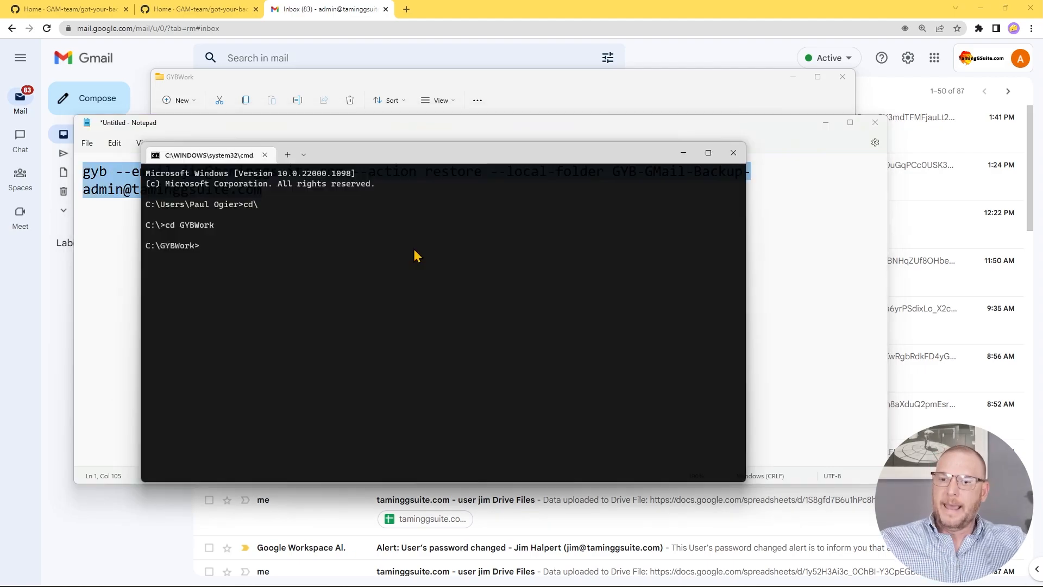
pyautogui.rightClick(231, 272)
pyautogui.scroll(5, 237, 295)
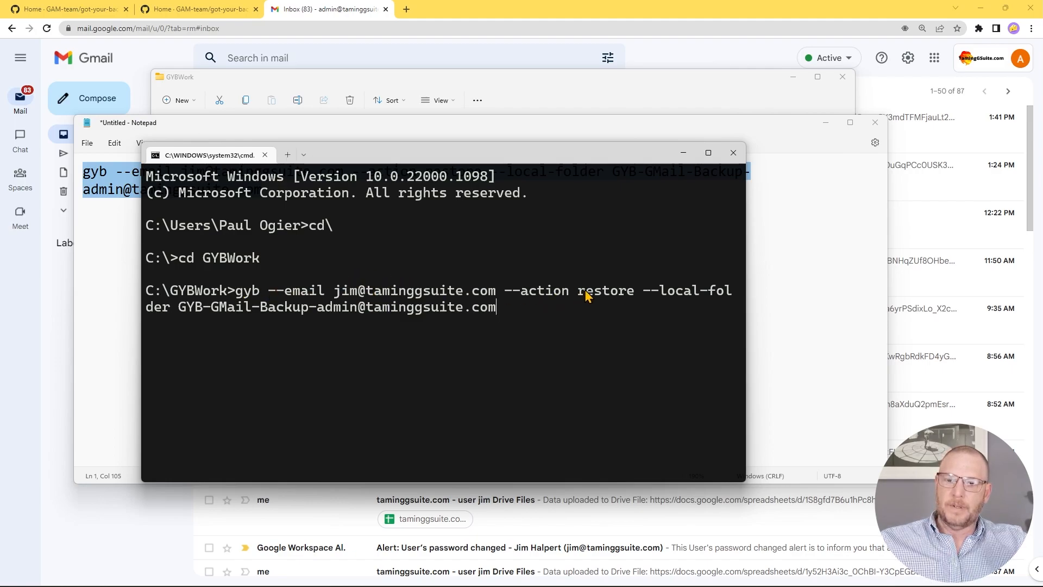
# Step: Try to run the restore command without the service account option, and abandon the action selection
pyautogui.moveTo(261, 316); pyautogui.dragTo(479, 314)
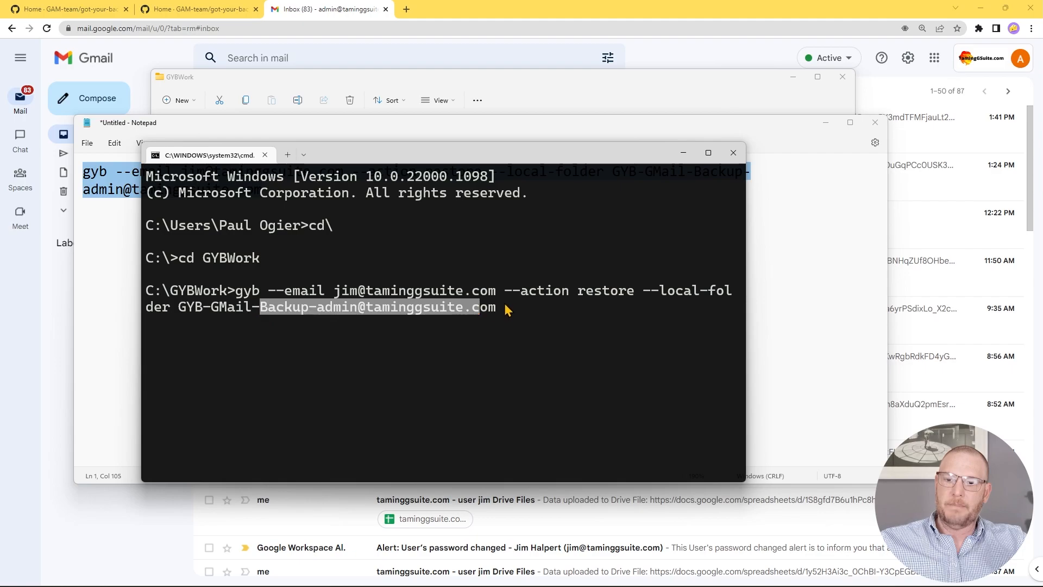
pyautogui.click(560, 324)
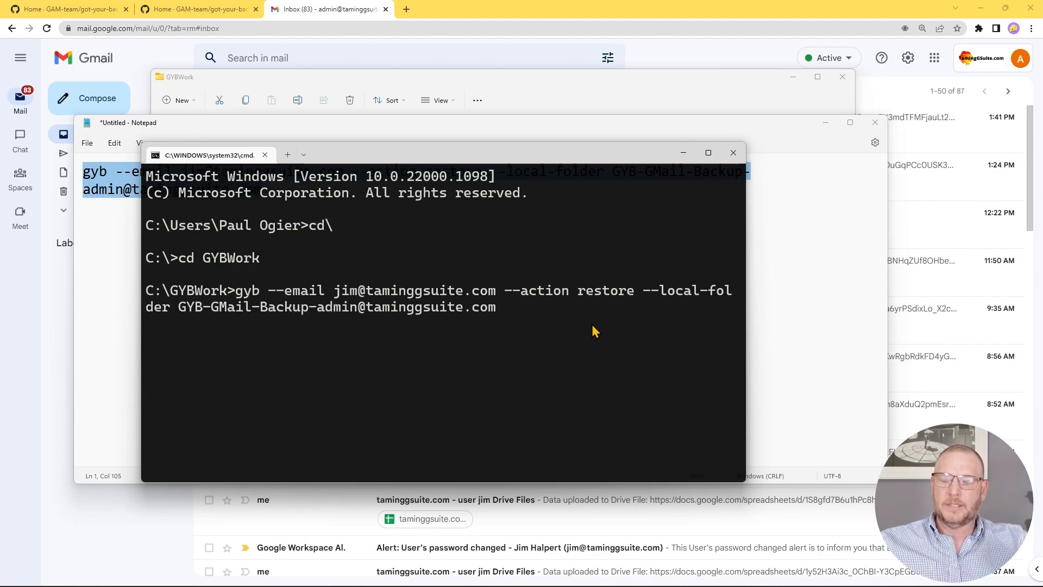
pyautogui.press('Return')
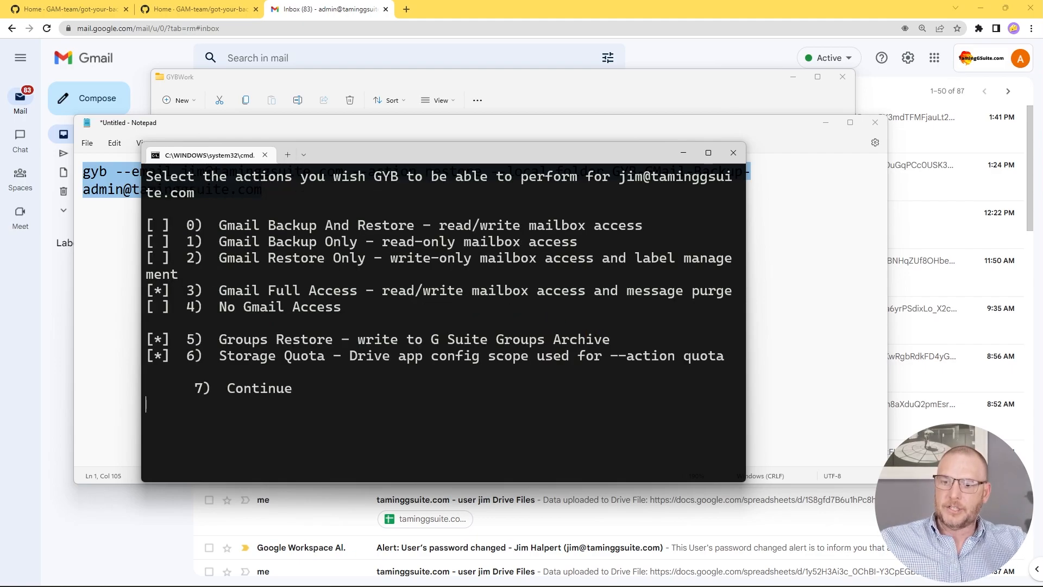
pyautogui.click(731, 150)
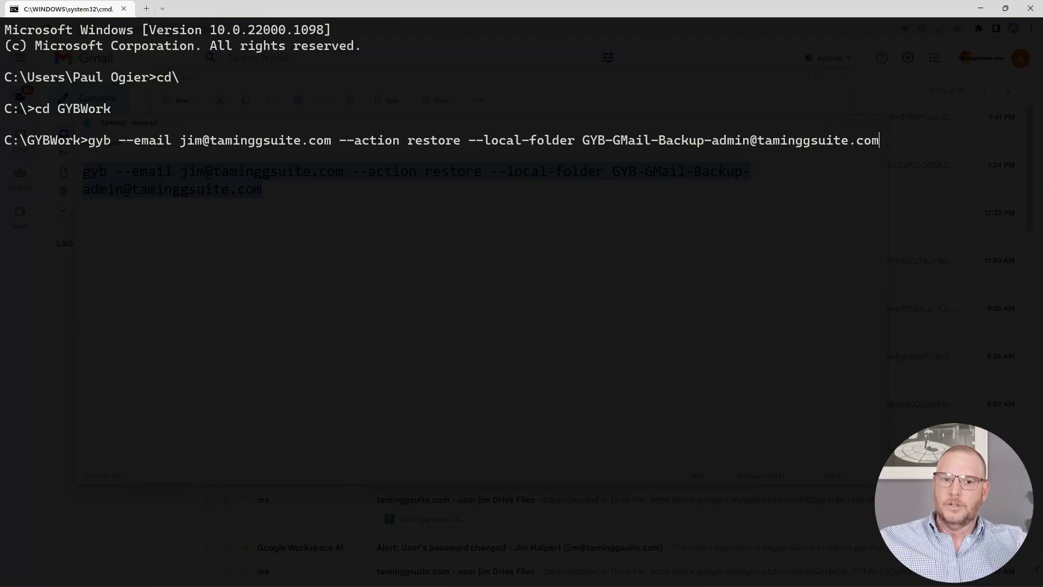
# Step: Append --service-account to the restore command and run it
pyautogui.write('--service-account')
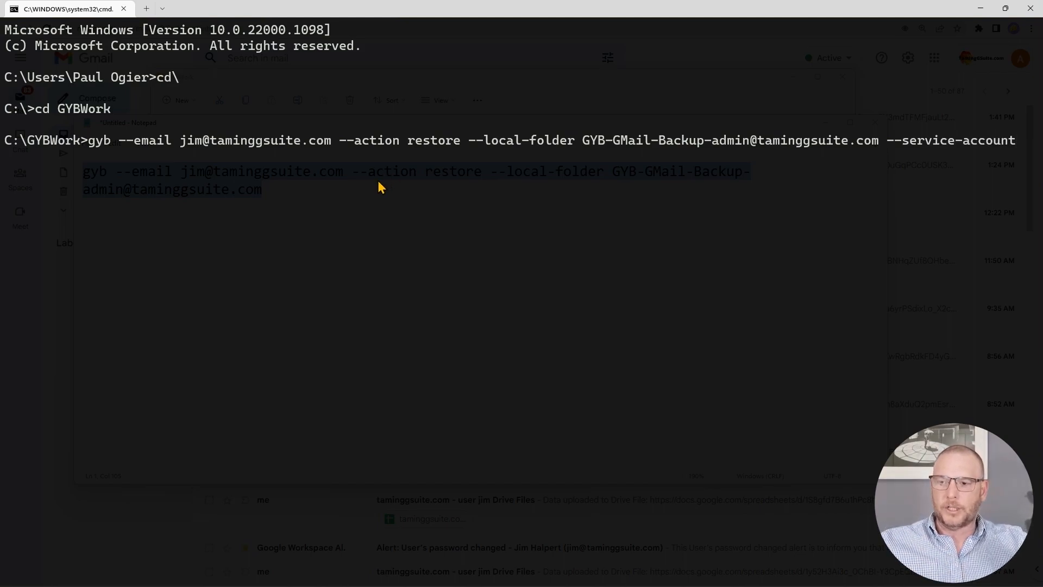
pyautogui.press('Return')
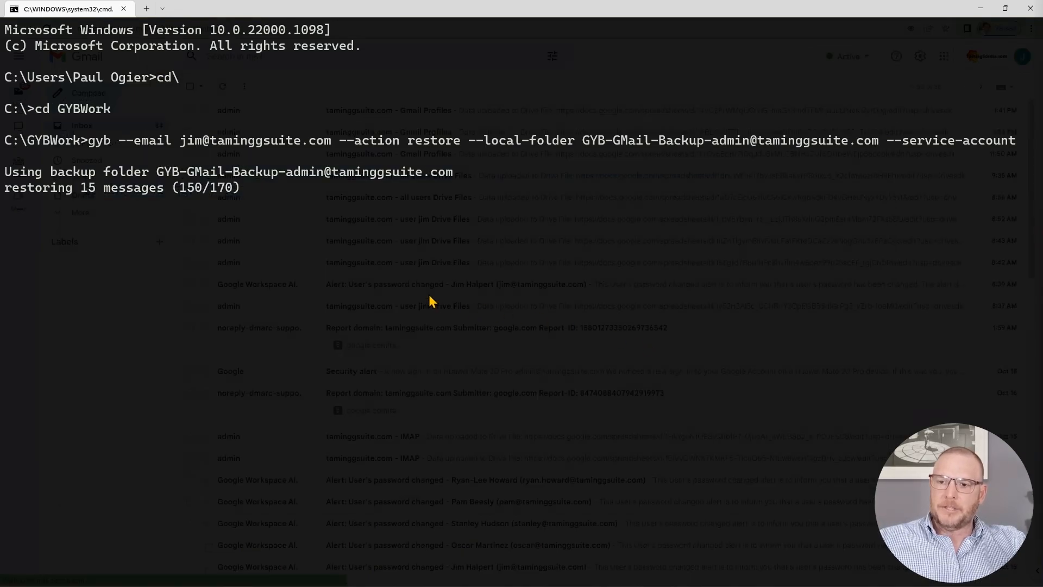
# Step: Follow the restore progress in the terminal, reload the target user's Gmail, and check the Sent folder and inbox for restored messages
pyautogui.moveTo(181, 190); pyautogui.dragTo(233, 194)
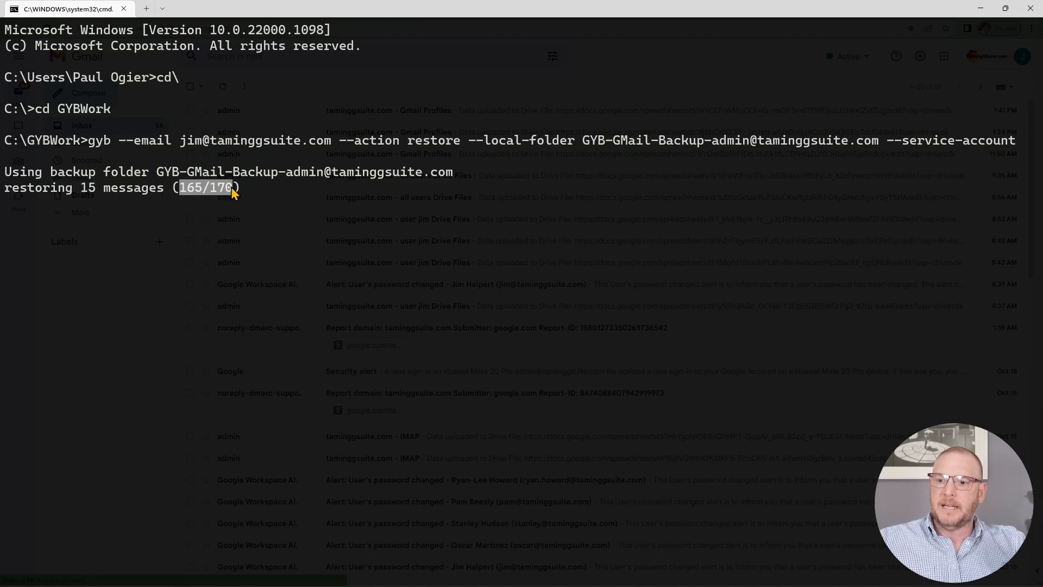
pyautogui.click(284, 208)
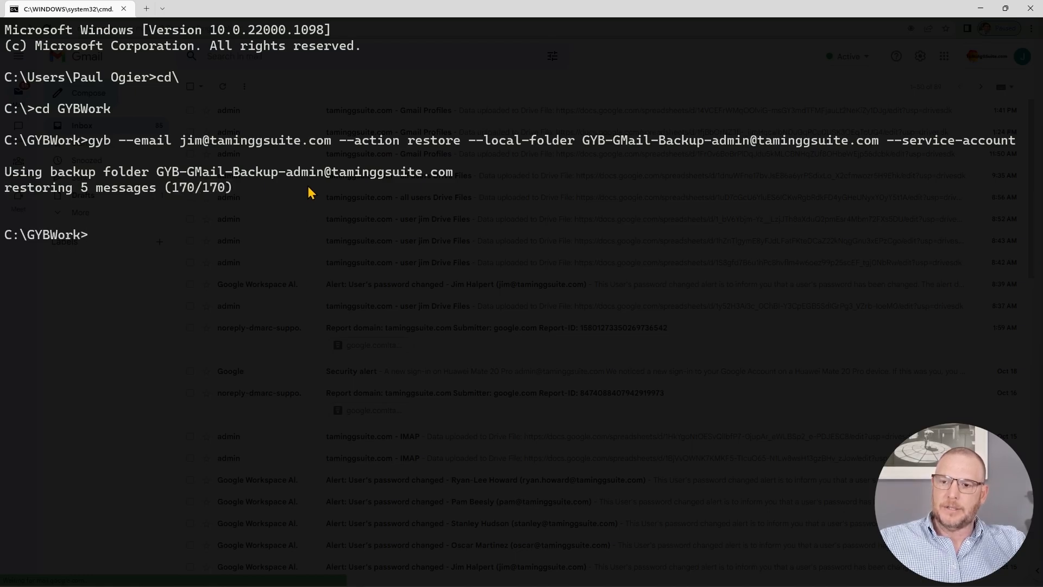
pyautogui.click(980, 9)
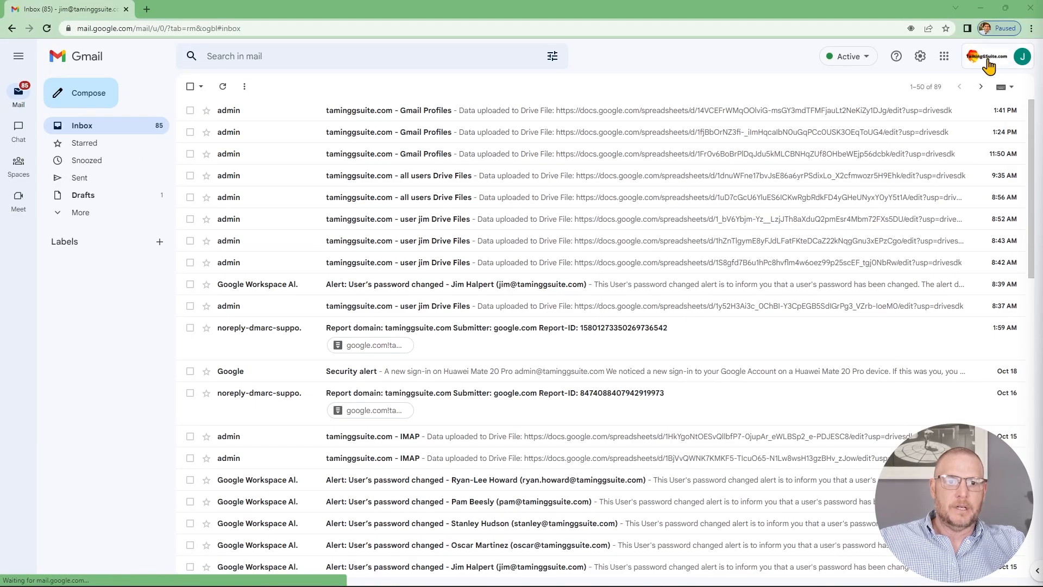
pyautogui.click(47, 29)
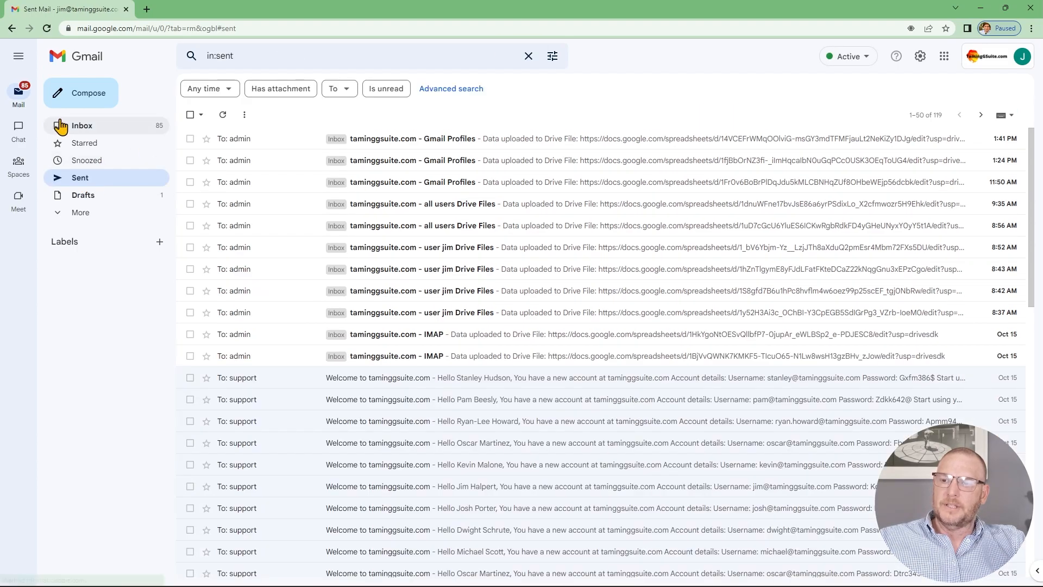
pyautogui.click(76, 129)
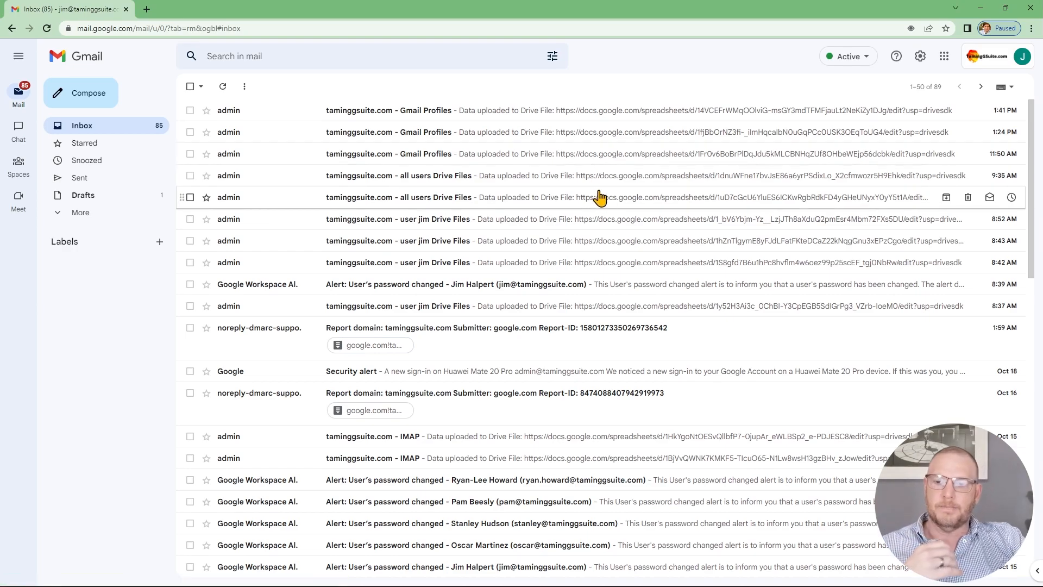
# Step: Look through both pages of restored inbox messages and select all conversations on the first page
pyautogui.scroll(-15, 597, 209)
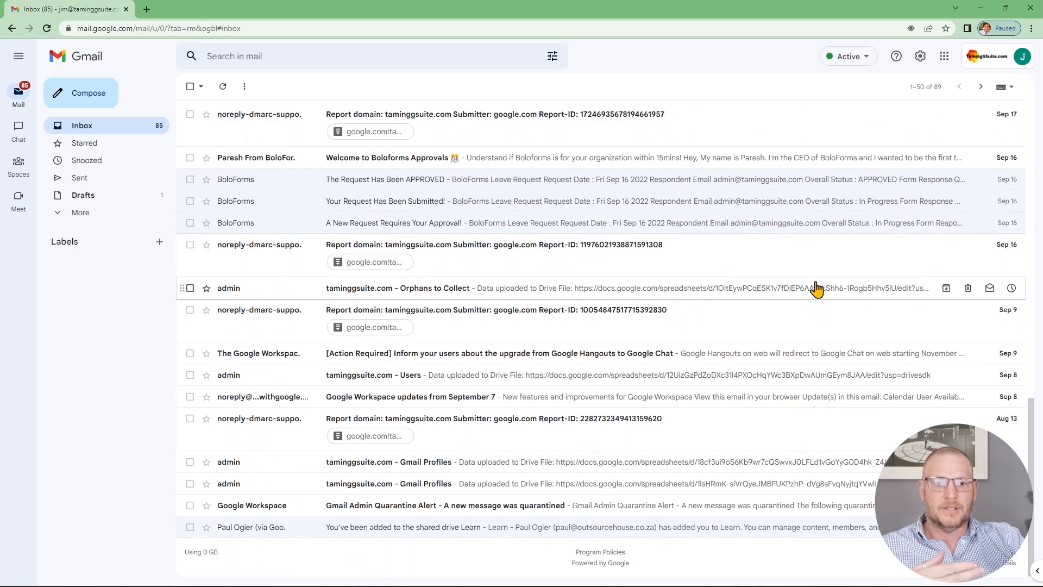
pyautogui.scroll(15, 815, 287)
pyautogui.click(981, 87)
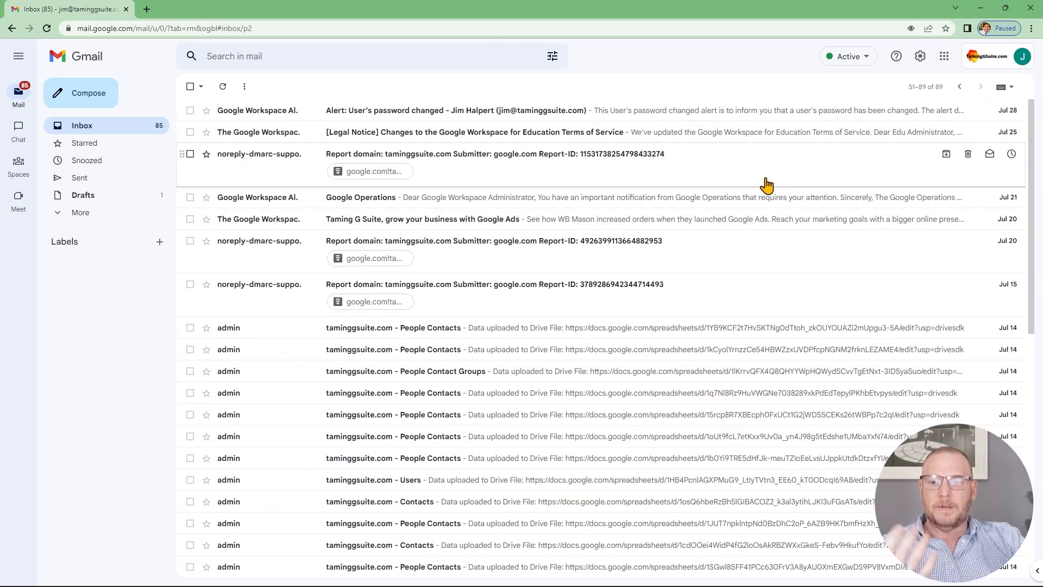
pyautogui.scroll(-10, 708, 227)
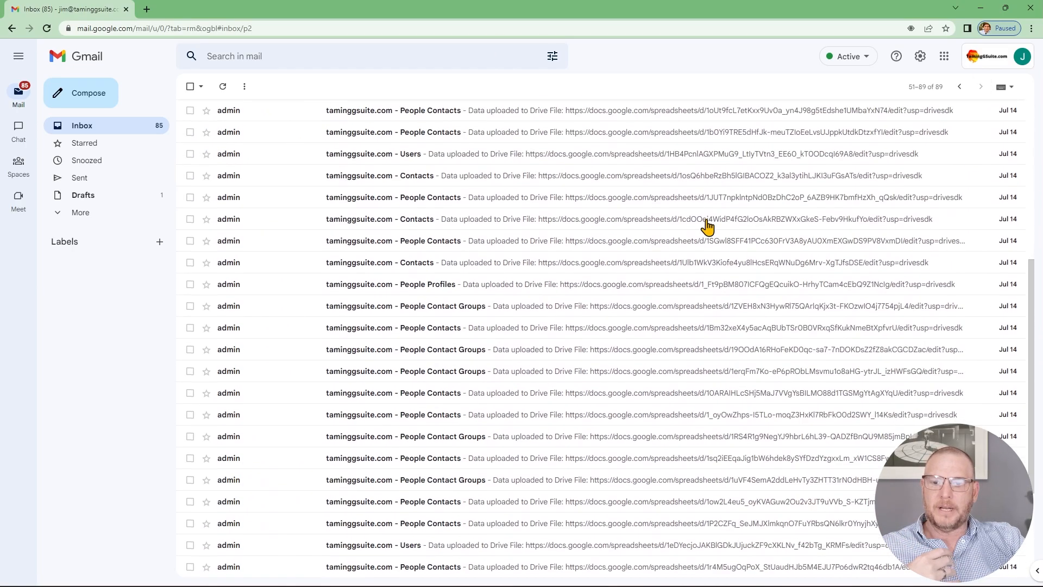
pyautogui.scroll(10, 707, 228)
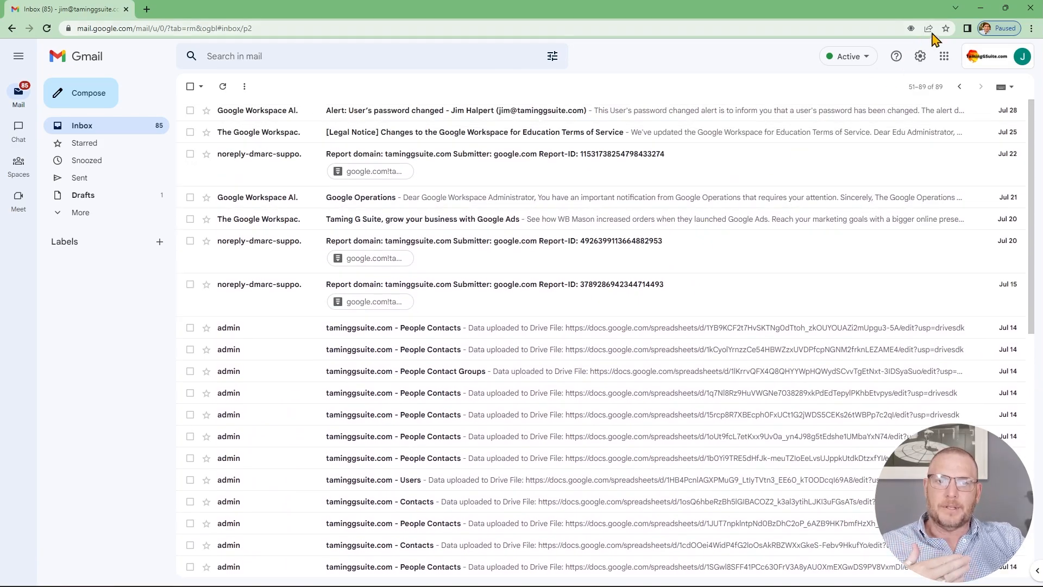
pyautogui.click(190, 88)
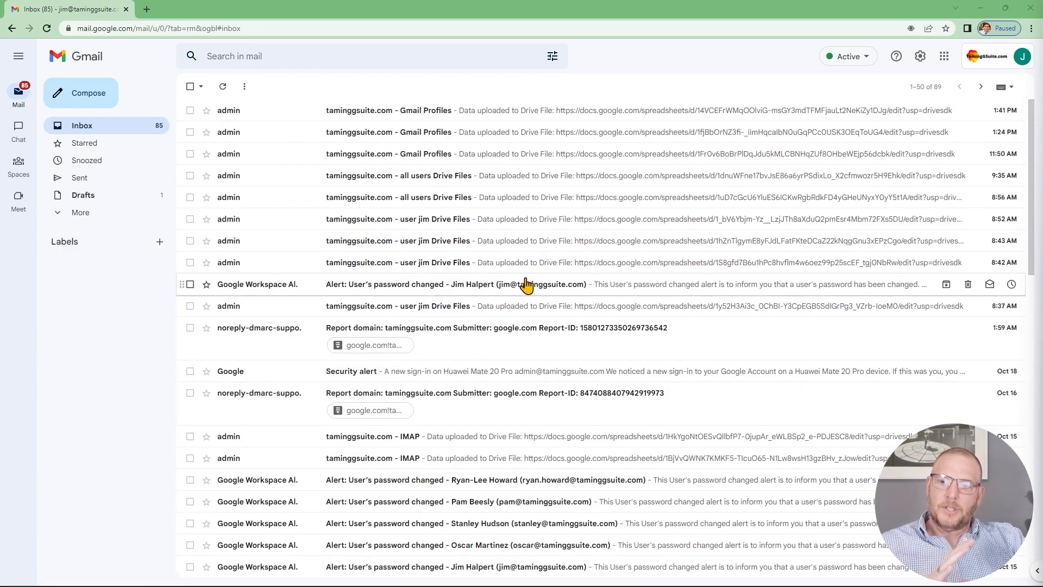
pyautogui.click(190, 87)
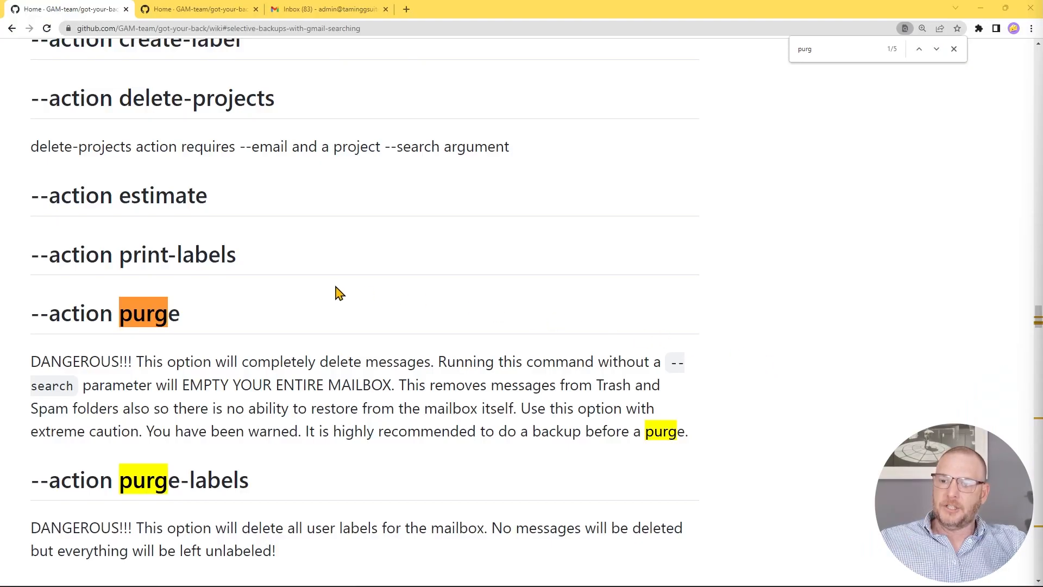
# Step: Read the --action purge section in the GYB wiki, including the --search parameter and the warning about emptying the mailbox
pyautogui.moveTo(194, 320); pyautogui.dragTo(37, 318)
pyautogui.moveTo(34, 357); pyautogui.dragTo(358, 384)
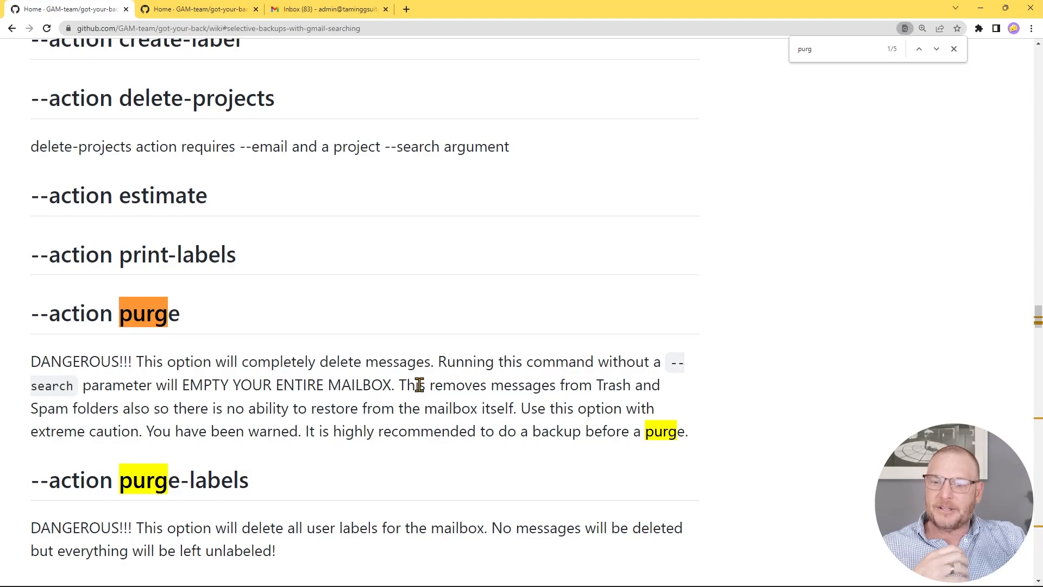
pyautogui.moveTo(581, 362); pyautogui.dragTo(692, 375)
pyautogui.click(63, 383)
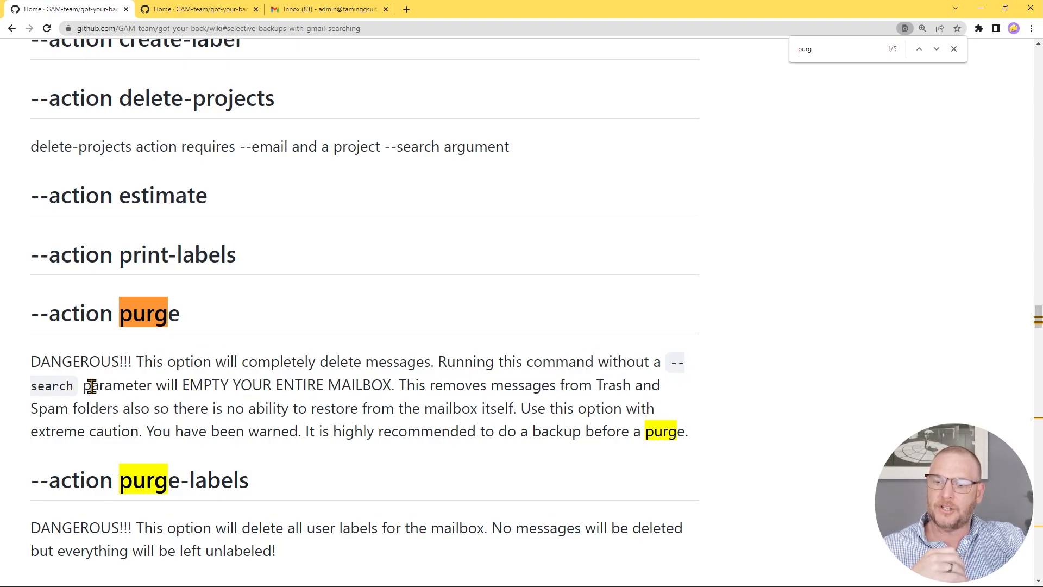
pyautogui.scroll(-4, 280, 330)
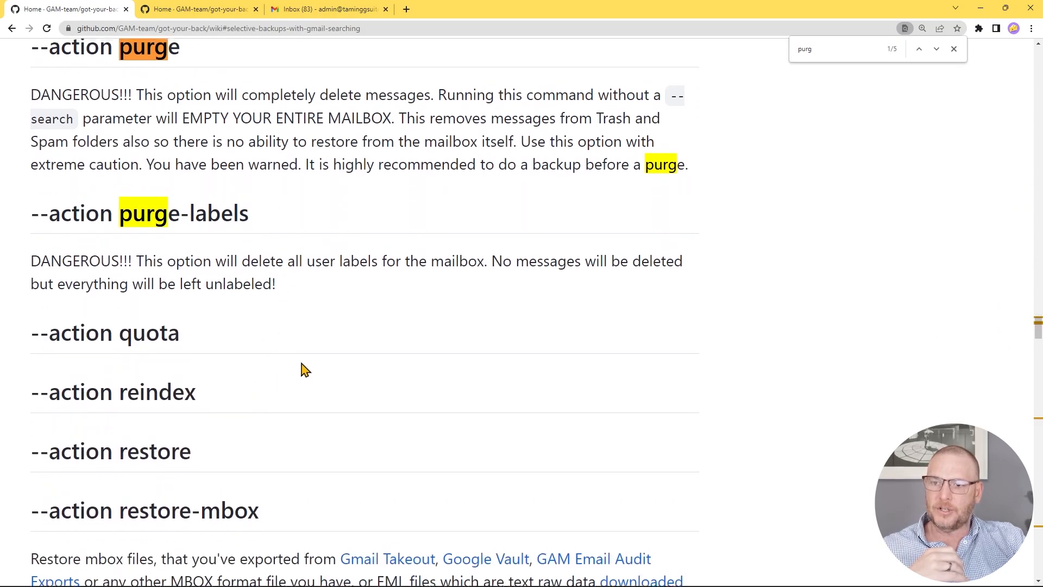
pyautogui.scroll(2, 310, 319)
pyautogui.moveTo(147, 277); pyautogui.dragTo(525, 294)
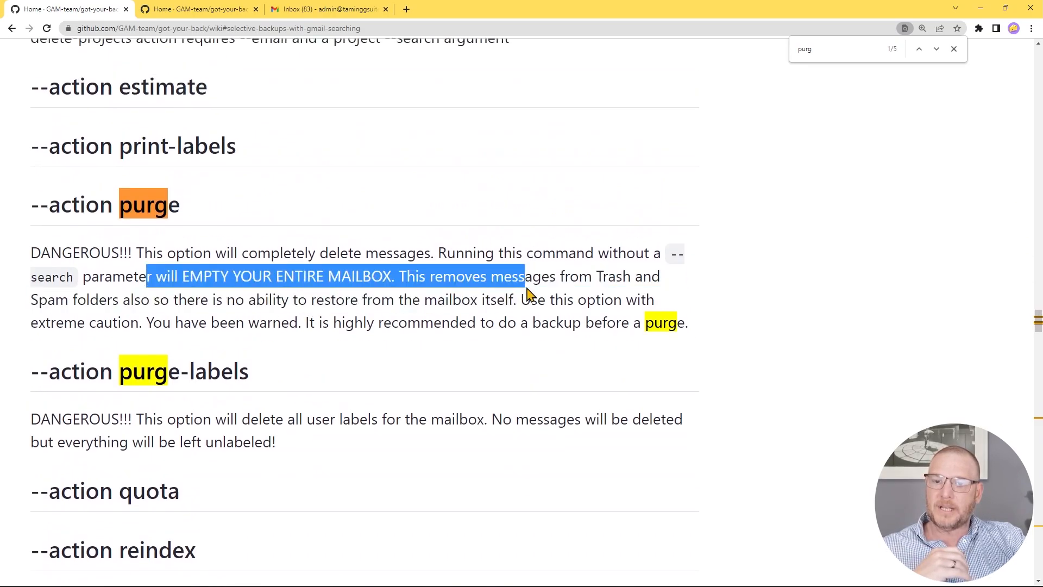
pyautogui.click(543, 283)
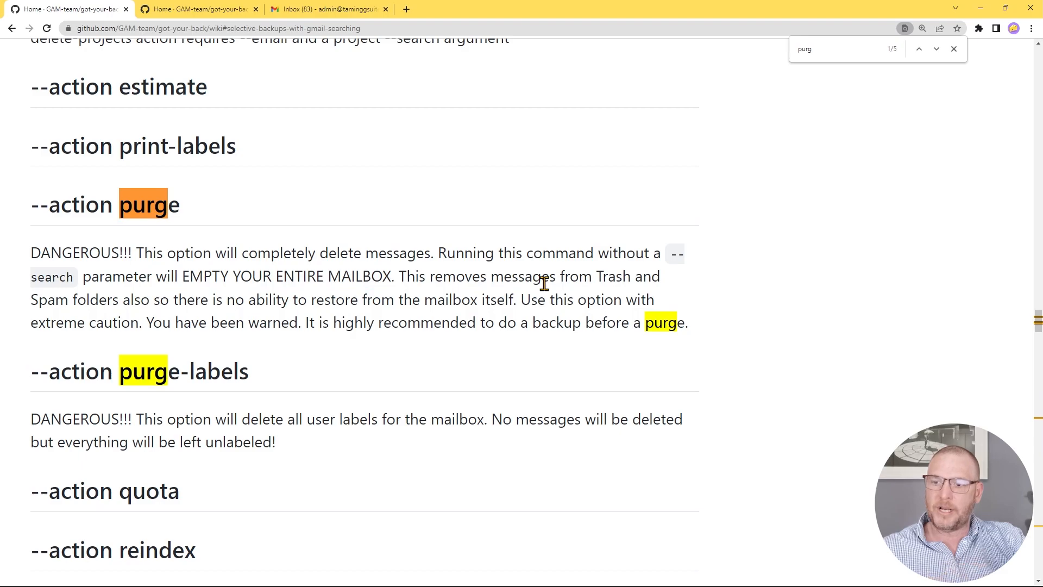
pyautogui.moveTo(245, 302); pyautogui.dragTo(575, 303)
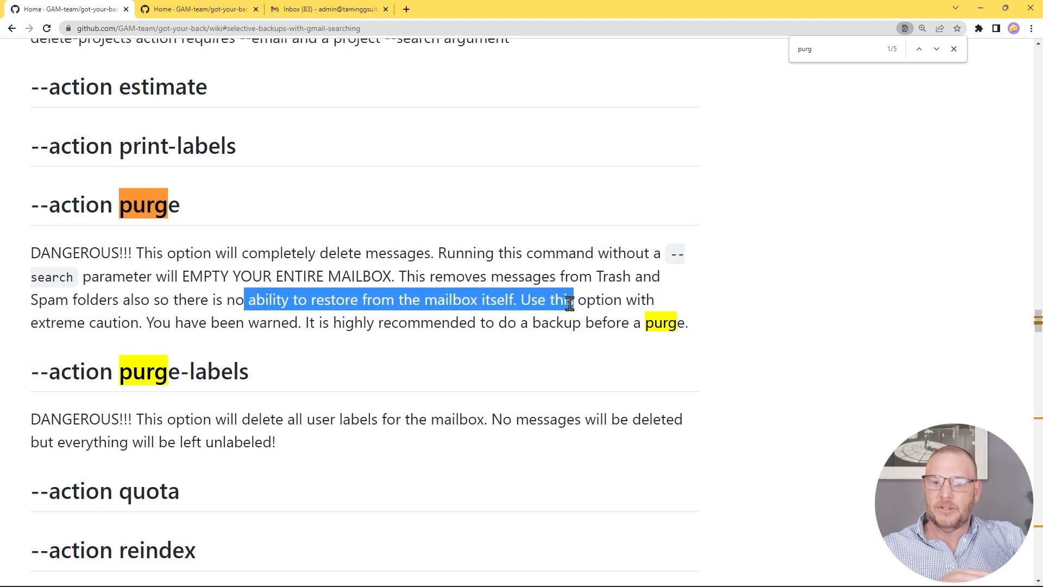
pyautogui.click(569, 304)
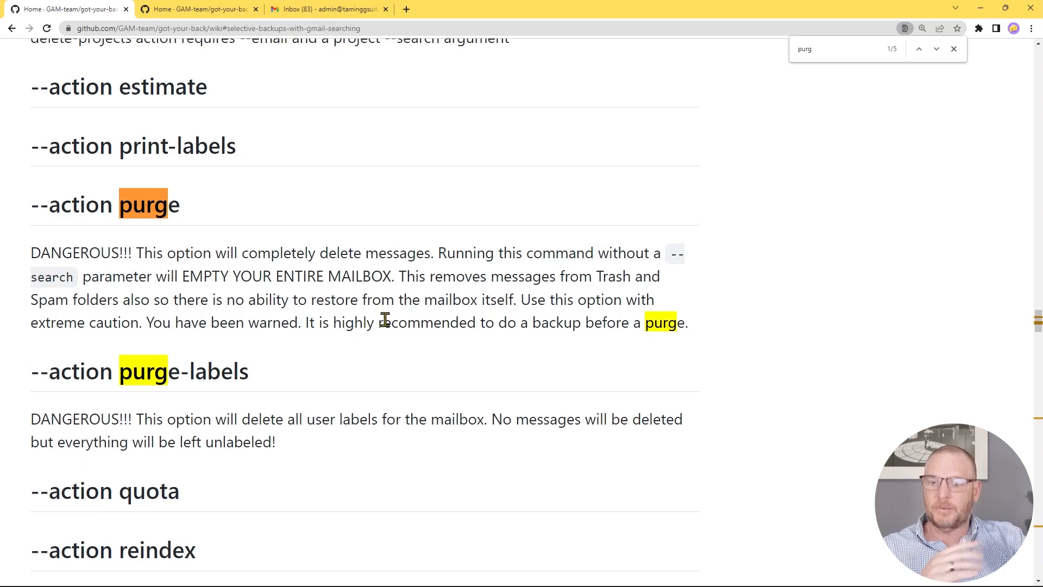
# Step: Copy the --action purge heading from the GYB wiki into Notepad below the restore command
pyautogui.moveTo(182, 206); pyautogui.dragTo(34, 208)
pyautogui.rightClick(54, 207)
pyautogui.click(93, 213)
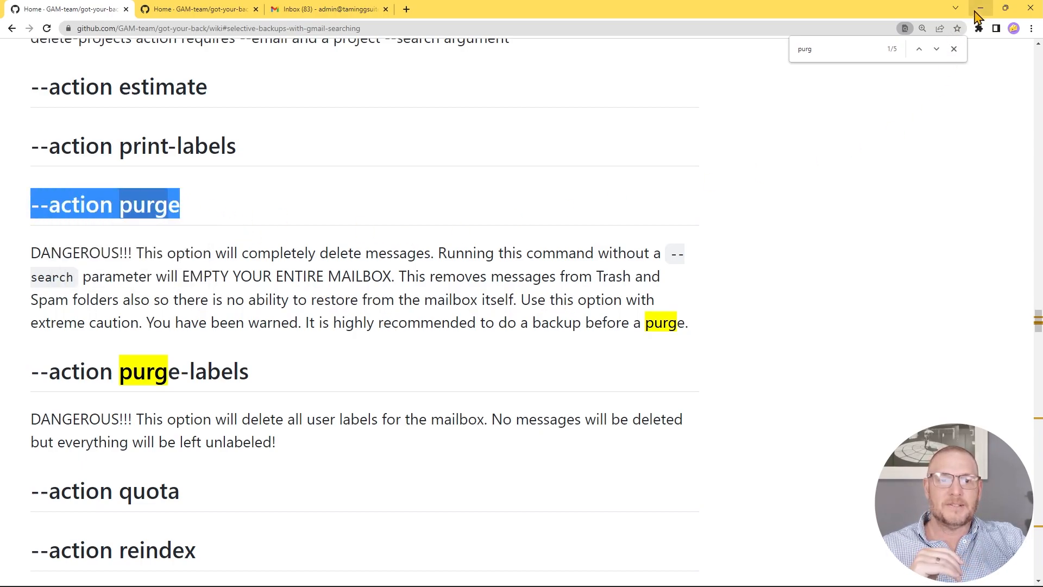
pyautogui.click(981, 10)
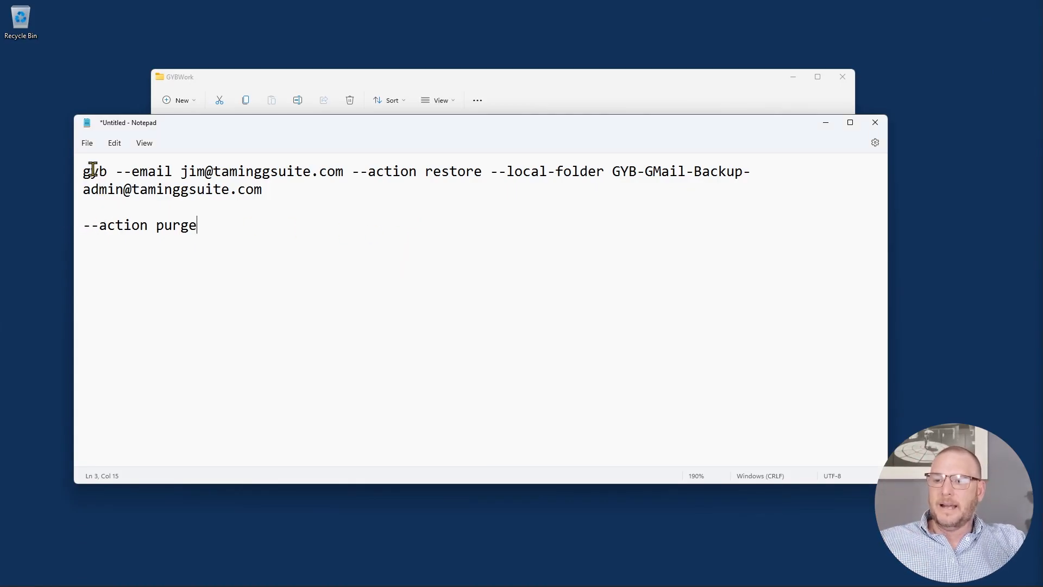
# Step: Complete the purge command in Notepad by prefixing it with gyb --email and the target user's address and appending --service-account
pyautogui.moveTo(85, 172); pyautogui.dragTo(341, 165)
pyautogui.hotkey('ctrl', 'c')
pyautogui.click(83, 226)
pyautogui.hotkey('ctrl', 'v')
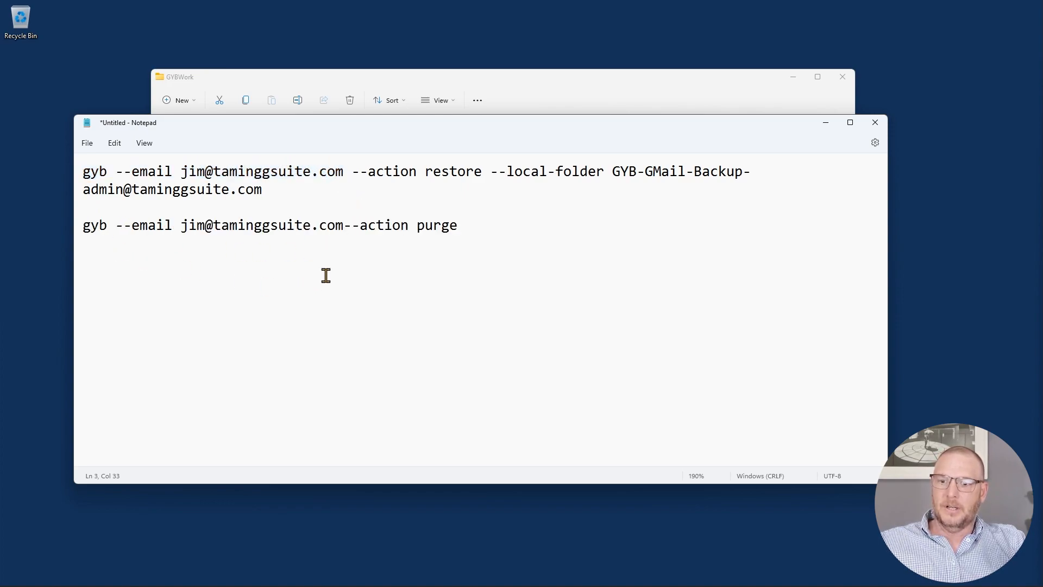
pyautogui.tripleClick(471, 226)
pyautogui.click(472, 226)
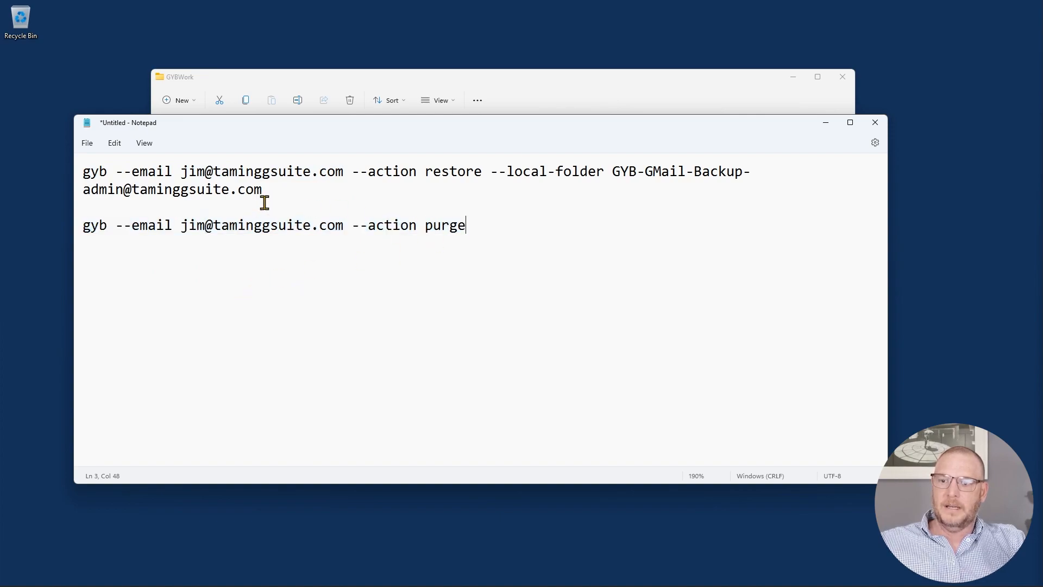
pyautogui.write('--service-account')
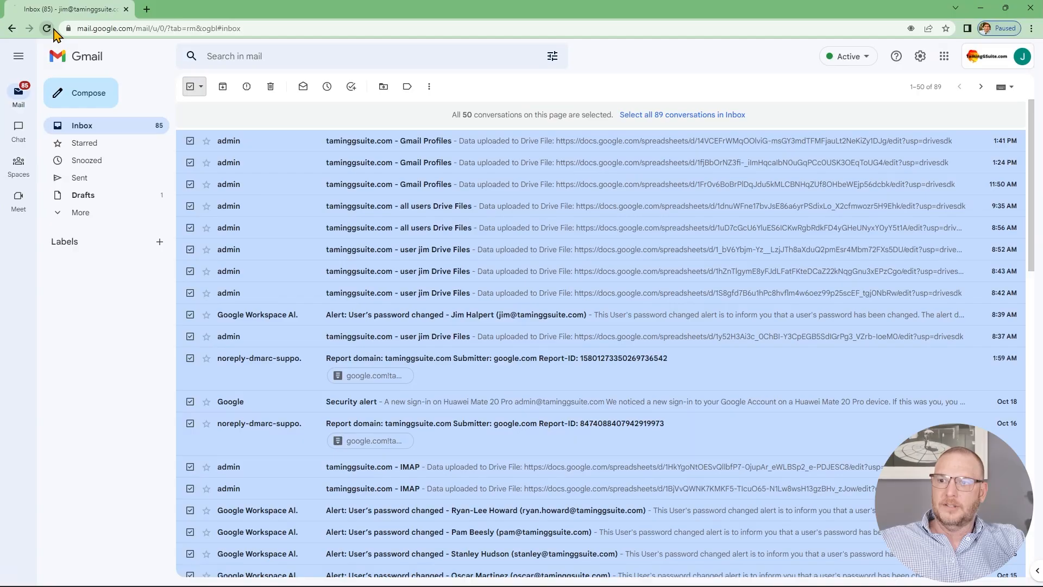
# Step: Reload the purged mailbox in Gmail and check its inbox, Sent, Spam and Trash folders for remaining messages
pyautogui.click(51, 29)
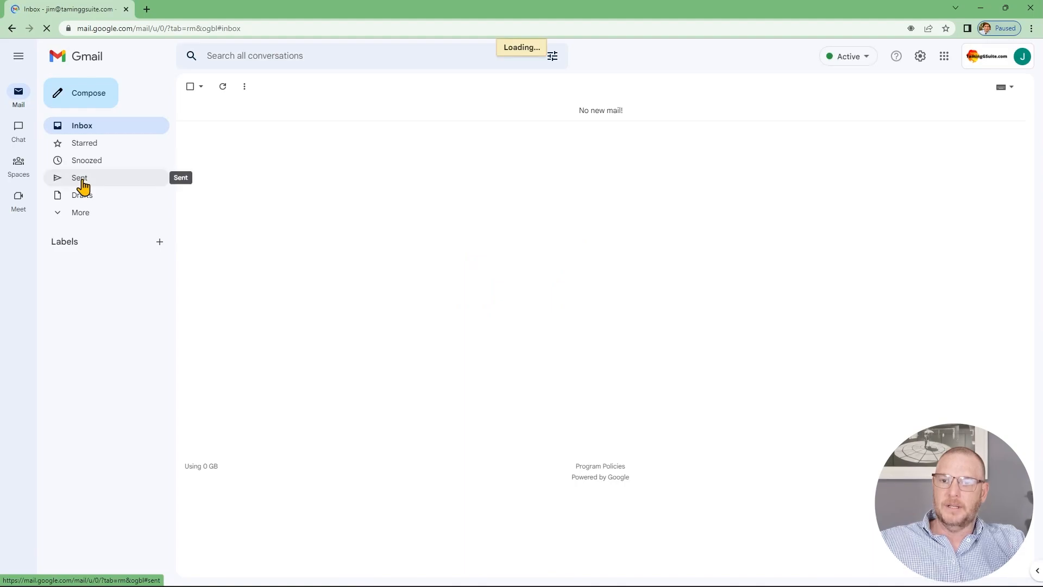
pyautogui.click(81, 181)
pyautogui.click(83, 213)
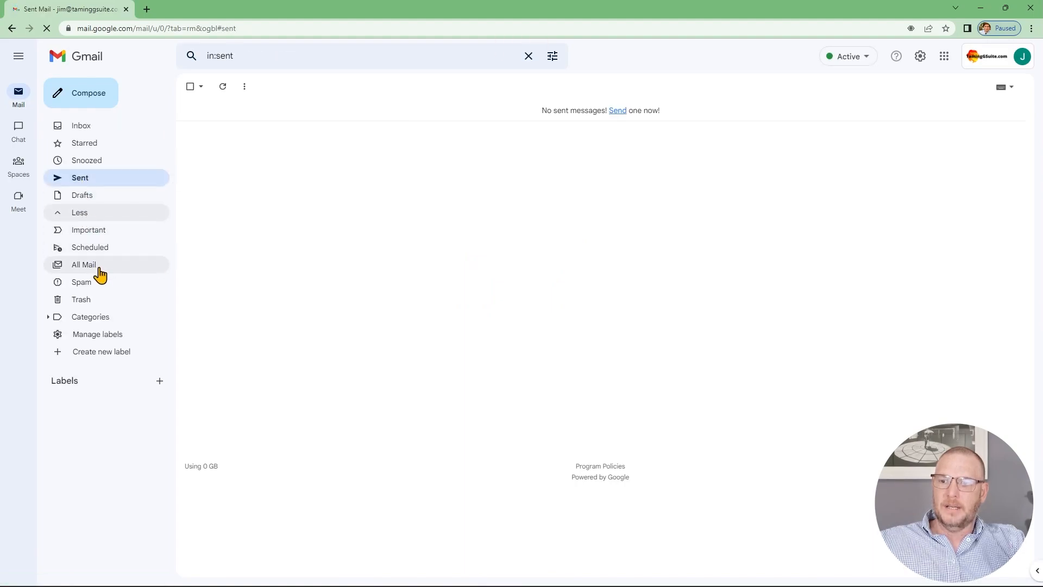
pyautogui.click(82, 283)
pyautogui.click(86, 303)
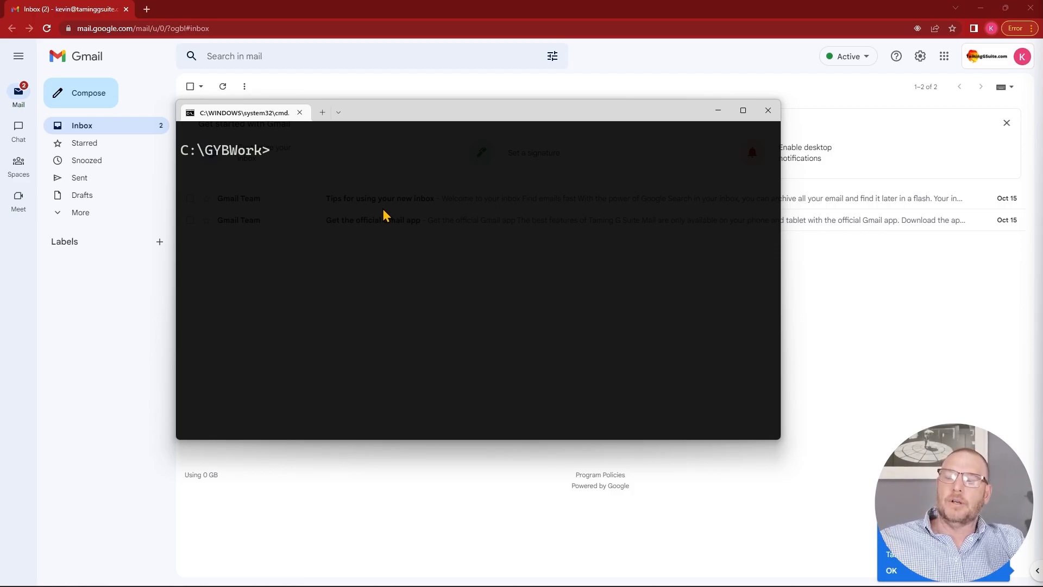
# Step: Copy the second user's restore command with --label-restored and --service-account from Notepad into the command prompt at C:\GYBWork and run it
pyautogui.hotkey('alt', 'Tab')
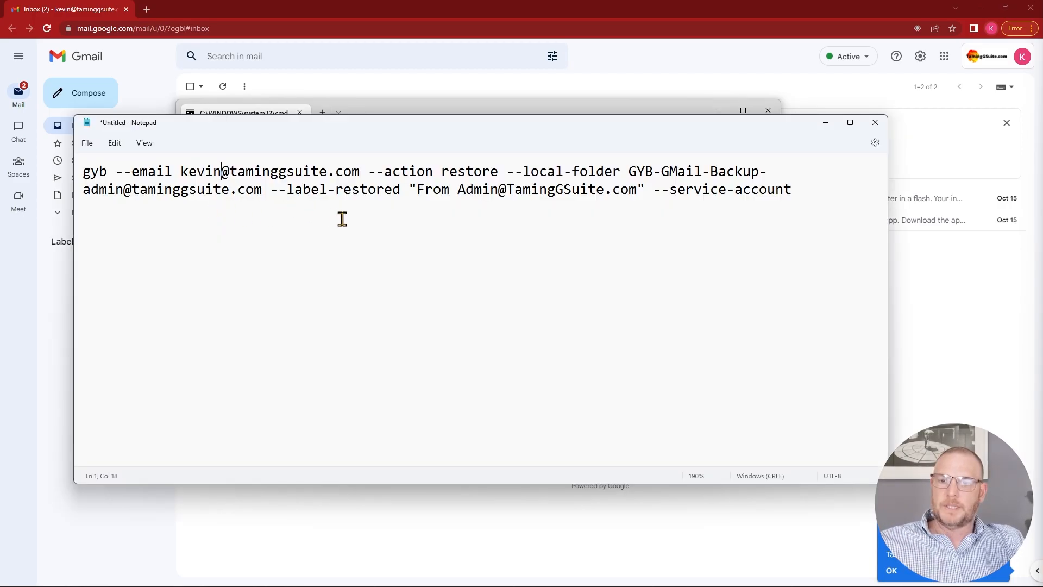
pyautogui.moveTo(180, 170); pyautogui.dragTo(628, 168)
pyautogui.moveTo(133, 190); pyautogui.dragTo(635, 189)
pyautogui.moveTo(793, 189); pyautogui.dragTo(89, 170)
pyautogui.hotkey('ctrl', 'c')
pyautogui.click(386, 111)
pyautogui.hotkey('ctrl', 'v')
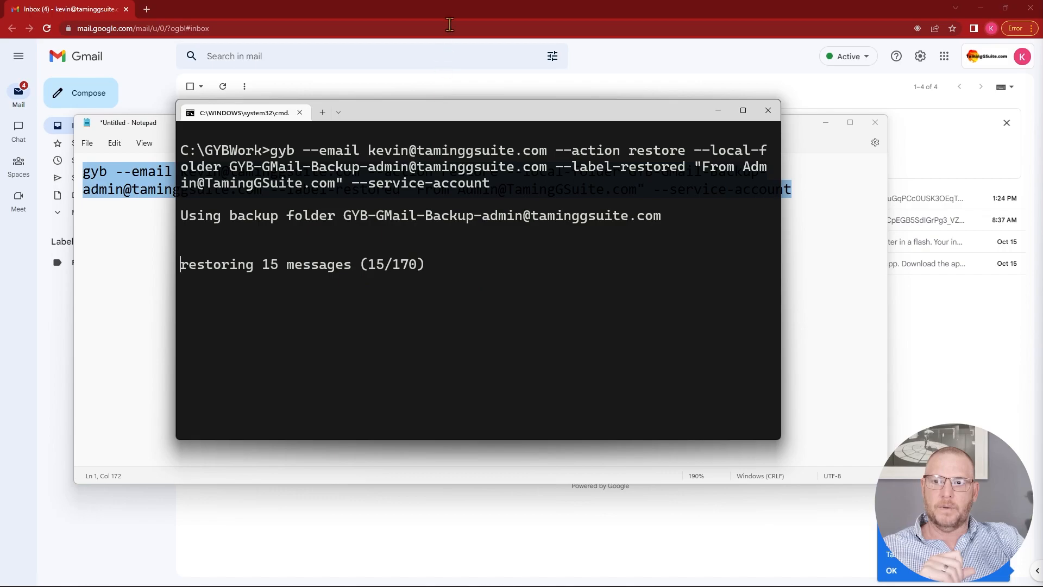
# Step: Switch to the second user's Gmail inbox and reload it to check the labelled restored messages
pyautogui.click(464, 6)
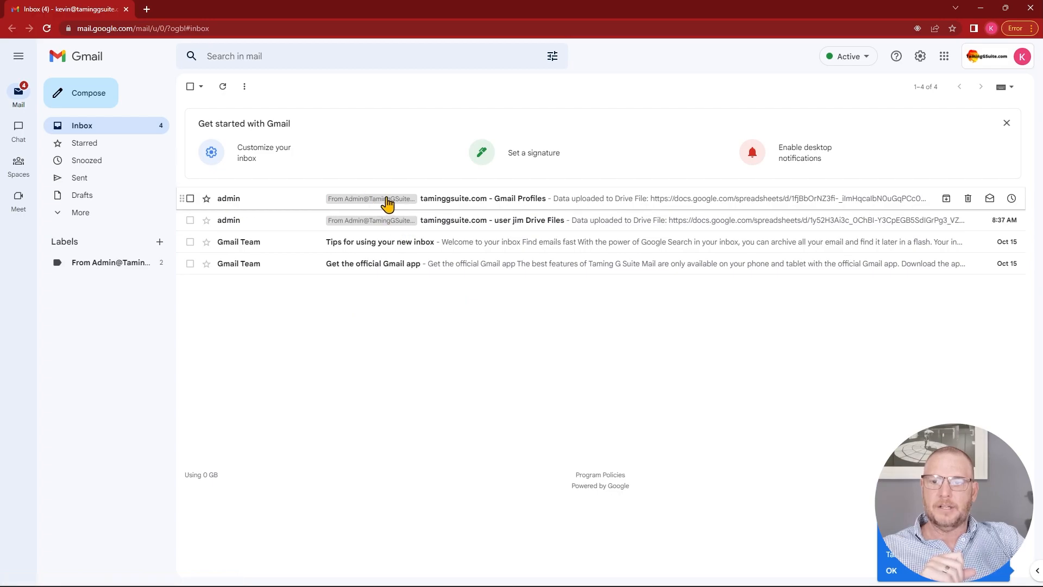
pyautogui.click(49, 29)
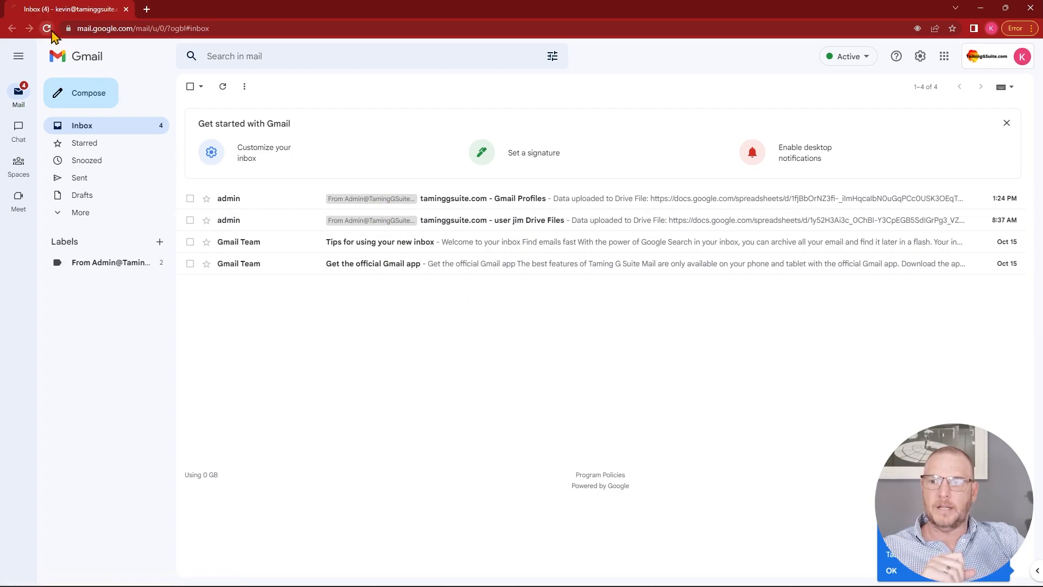